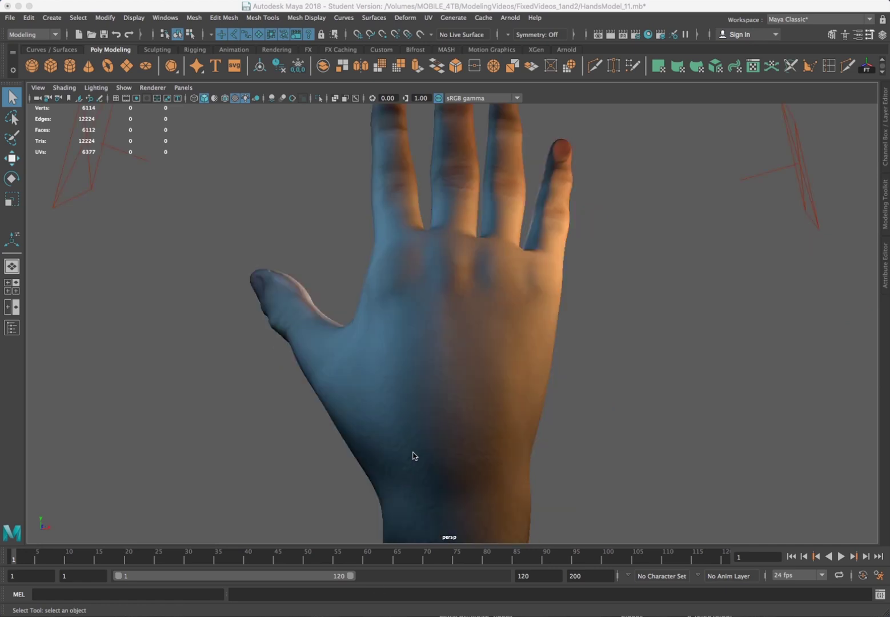
Examine the hand model from the back, the front and the thumb side.
alt+drag(397, 383, 448, 211)
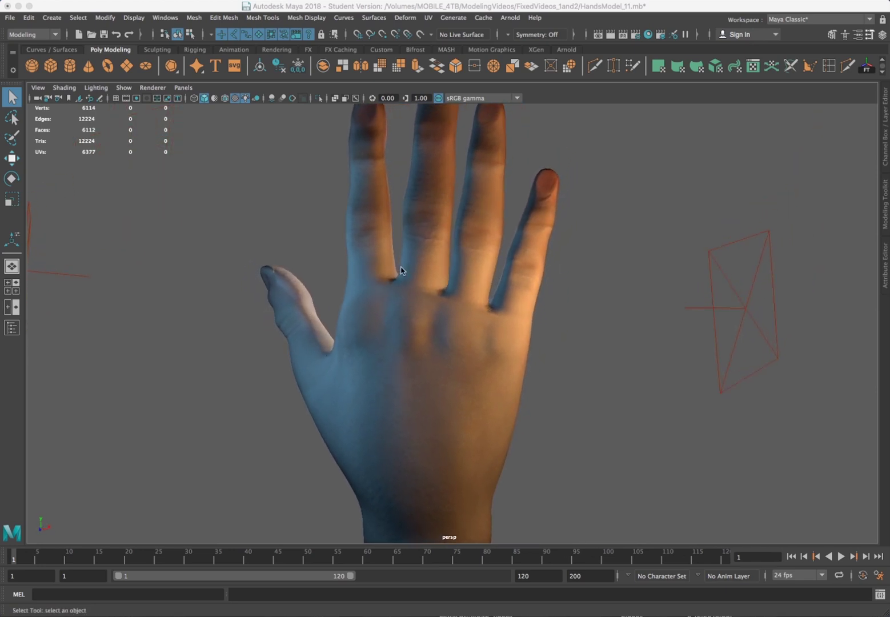
alt+drag(458, 224, 443, 393)
alt+drag(502, 312, 378, 317)
alt+drag(560, 356, 490, 531)
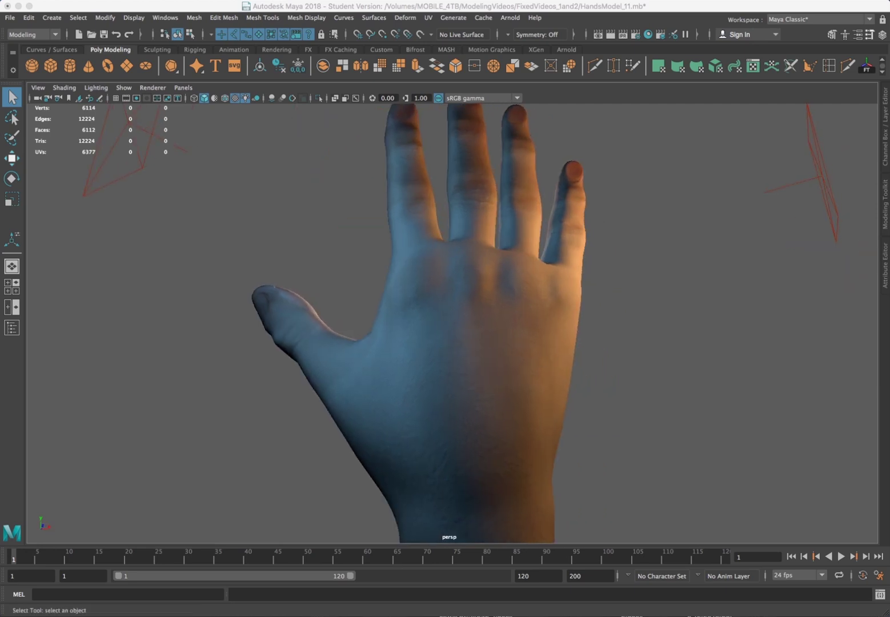
alt+drag(490, 531, 406, 542)
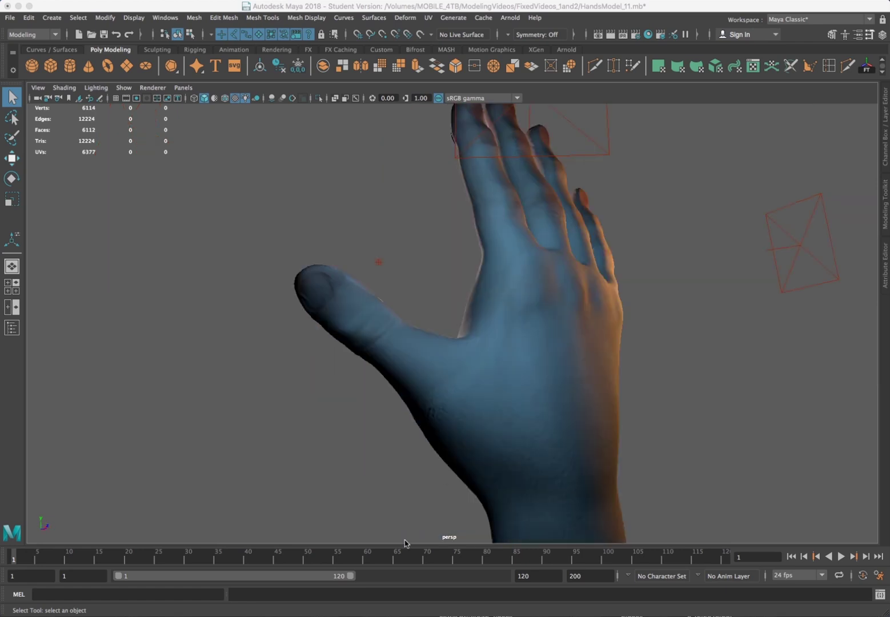
alt+drag(449, 422, 394, 542)
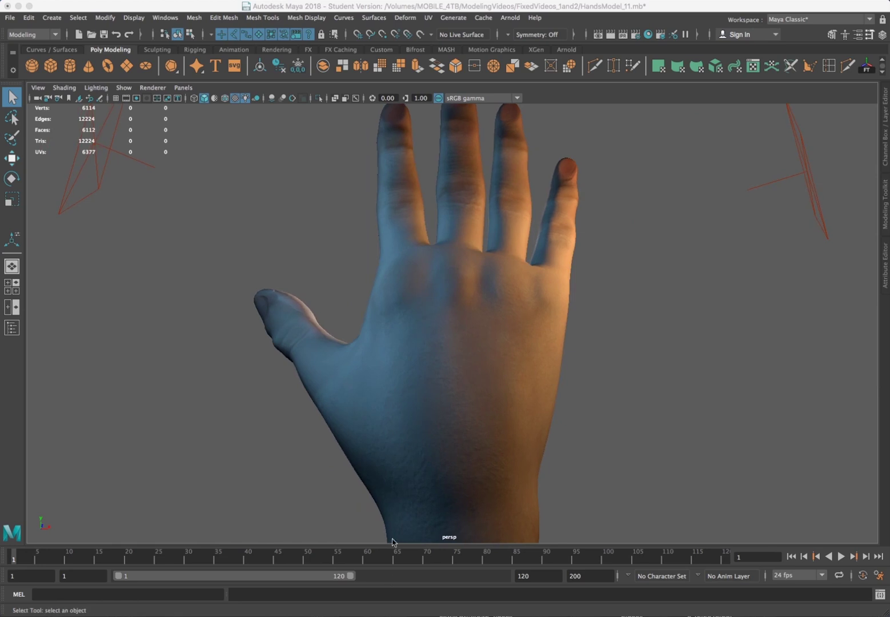
alt+drag(407, 441, 528, 428)
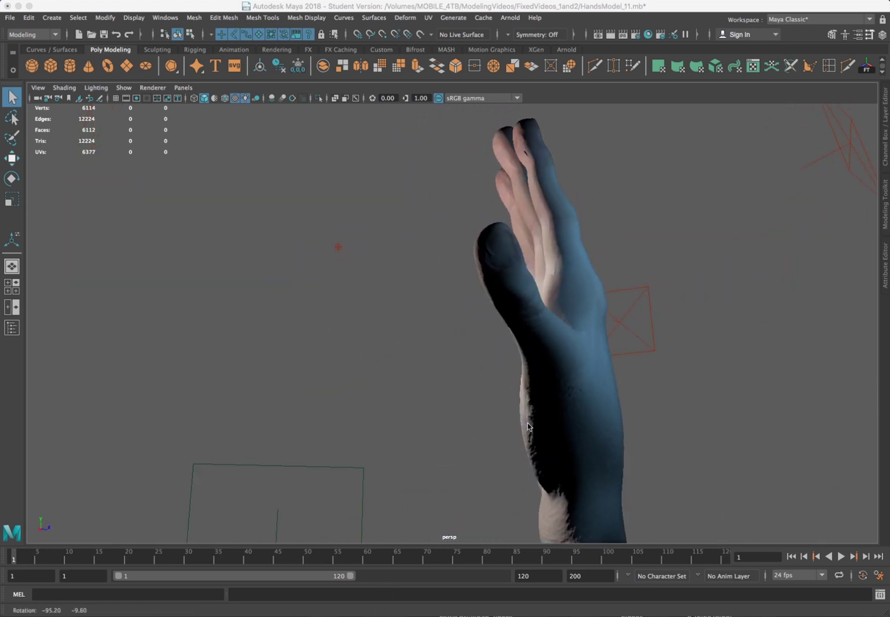
alt+drag(469, 432, 411, 431)
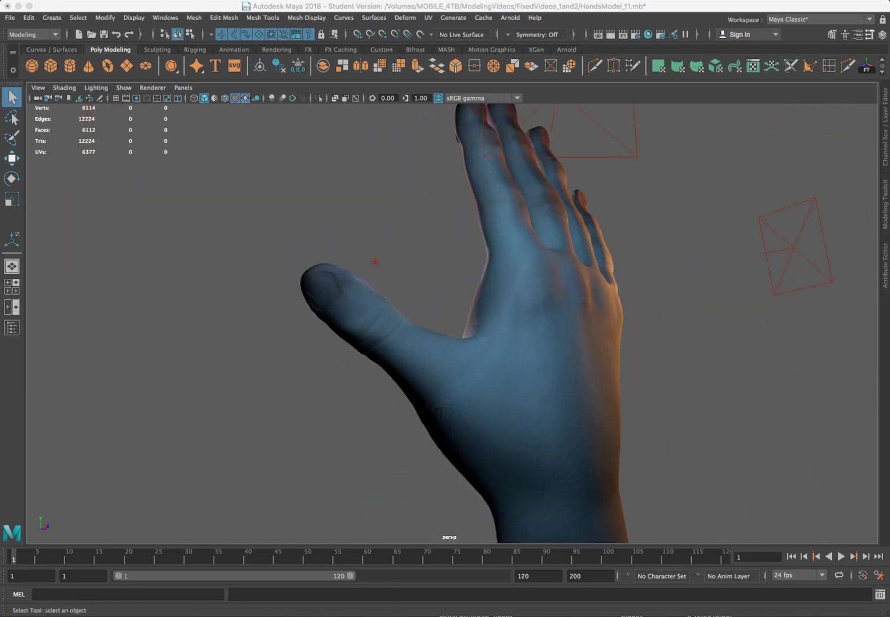
alt+drag(368, 384, 493, 383)
alt+drag(439, 472, 437, 468)
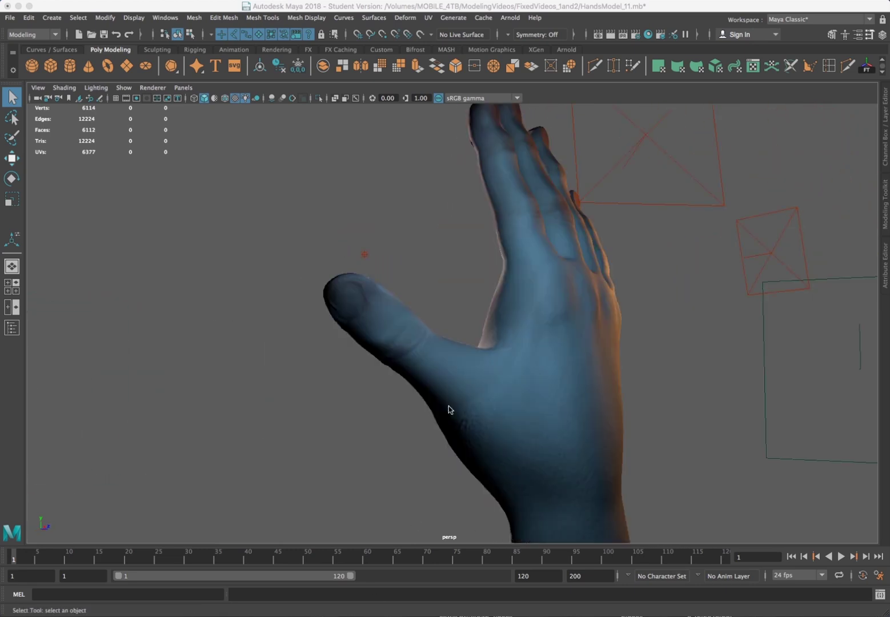
alt+drag(444, 394, 414, 392)
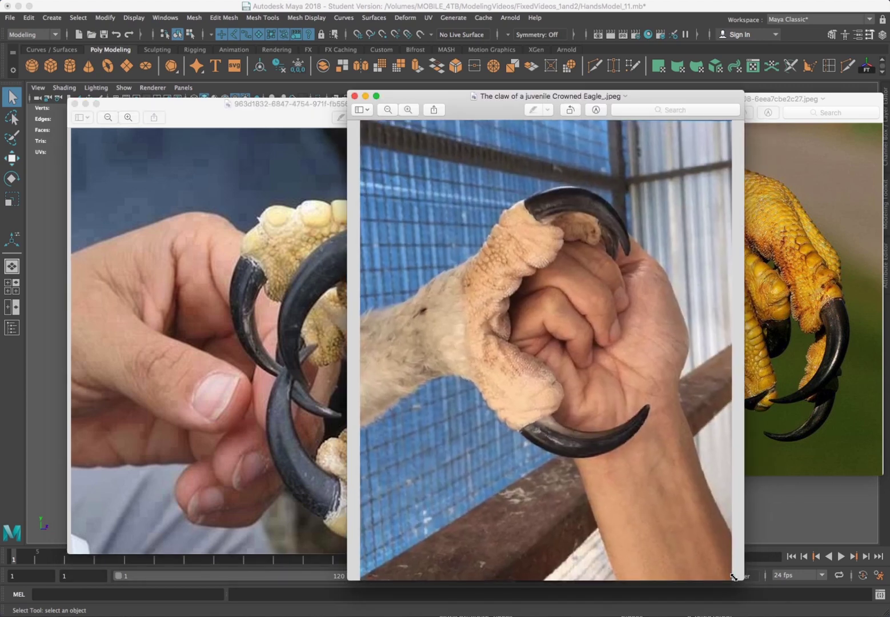
Shrink the juvenile Crowned Eagle claw photo slightly and move it aside to compare the bird claw references.
drag(742, 582, 733, 574)
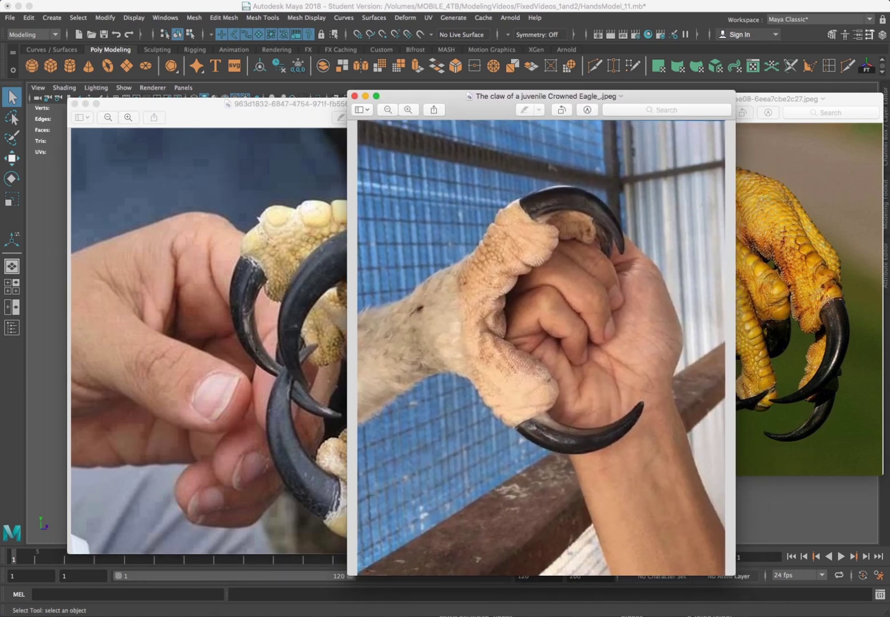
drag(646, 104, 525, 99)
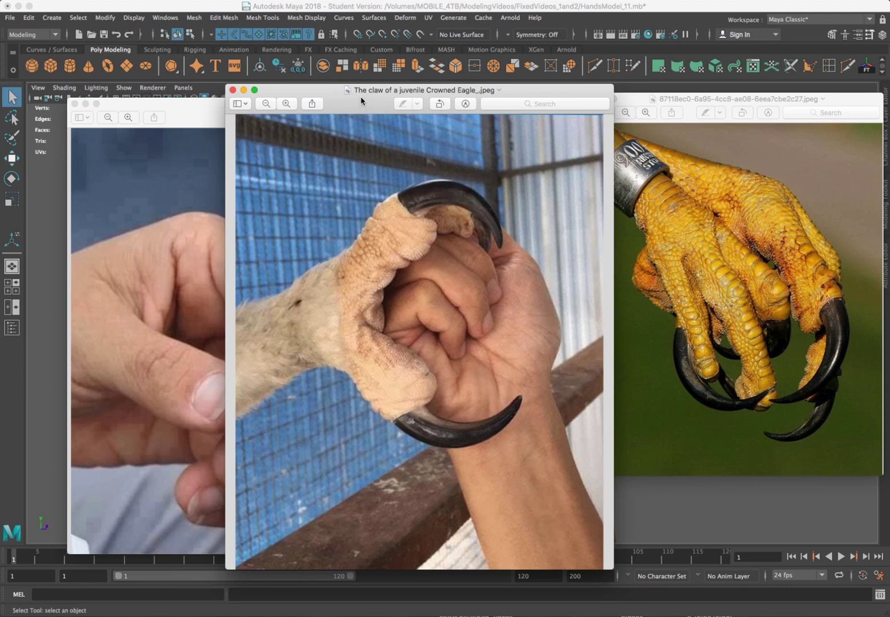
drag(361, 96, 357, 96)
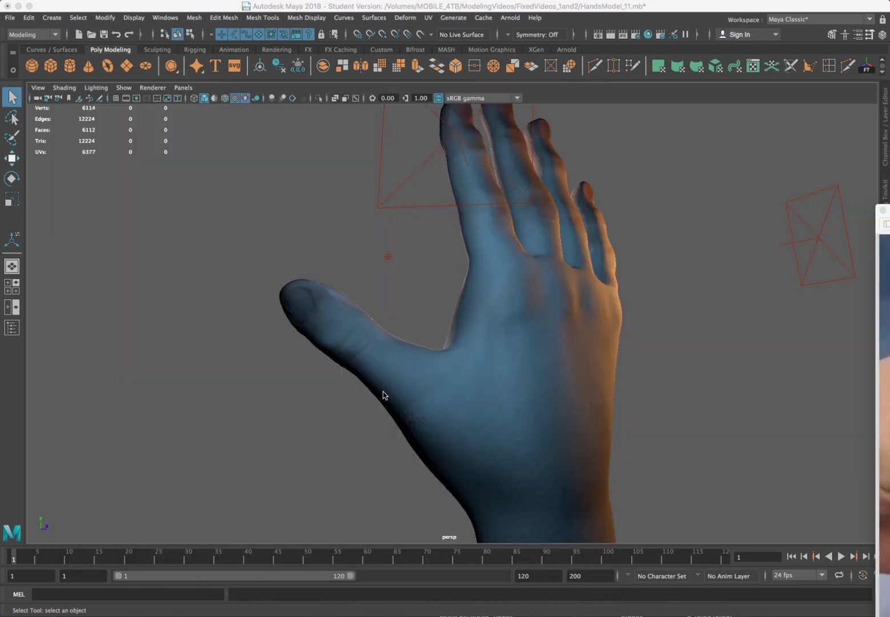
Select the hand mesh and inspect its wireframe on the palm and back of the fingers against the claw-and-hand reference photo.
alt+drag(383, 393, 526, 377)
click(477, 367)
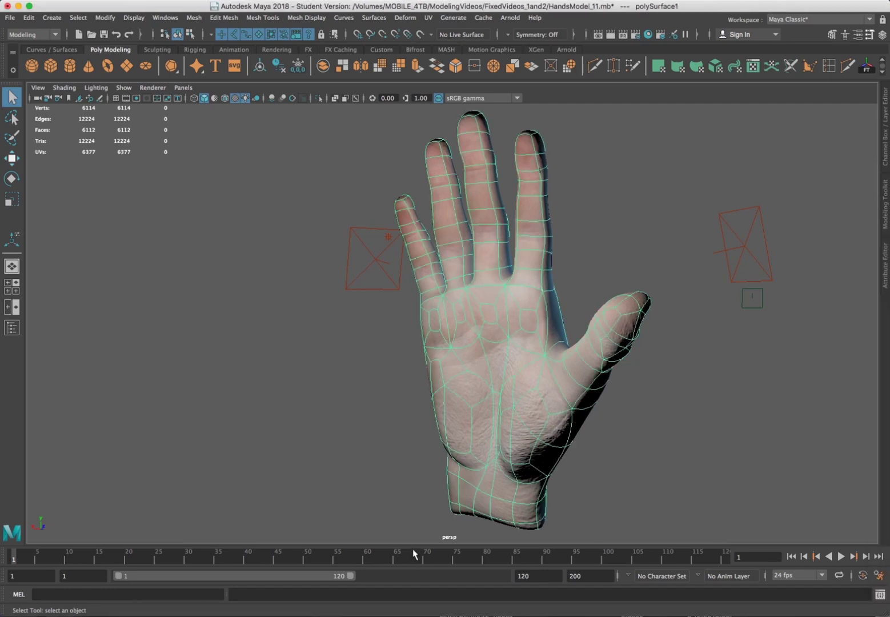
mouse_move(889, 211)
mouse_down()
mouse_move(444, 192)
mouse_move(425, 97)
mouse_move(889, 194)
mouse_up()
alt+drag(594, 365, 471, 357)
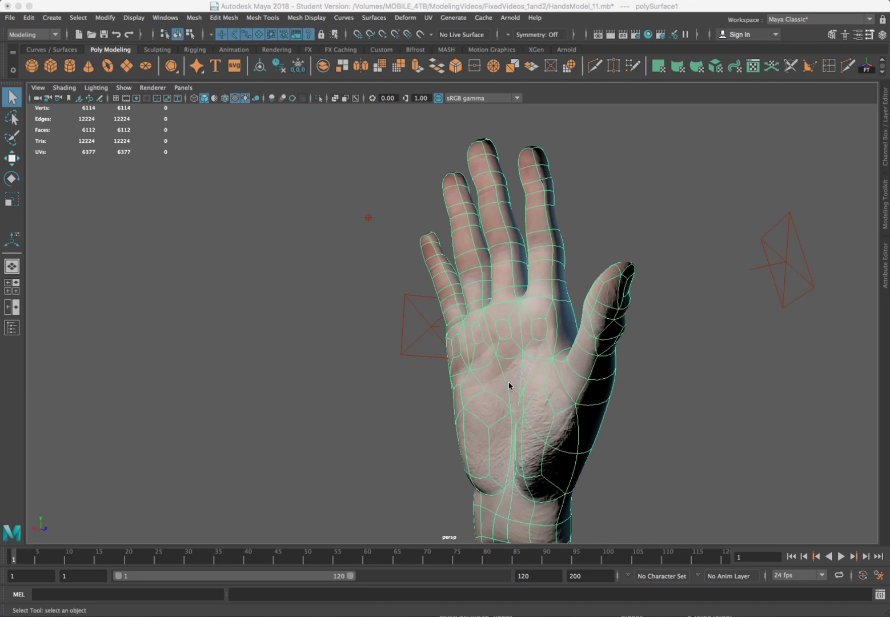
alt+drag(508, 385, 357, 367)
drag(889, 154, 505, 130)
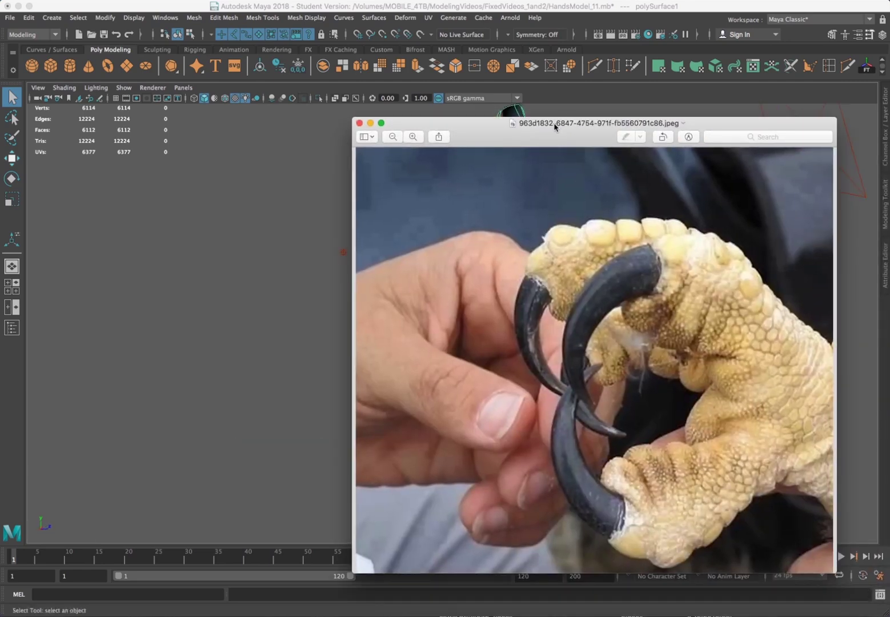
key(super+Tab)
alt+drag(741, 302, 647, 302)
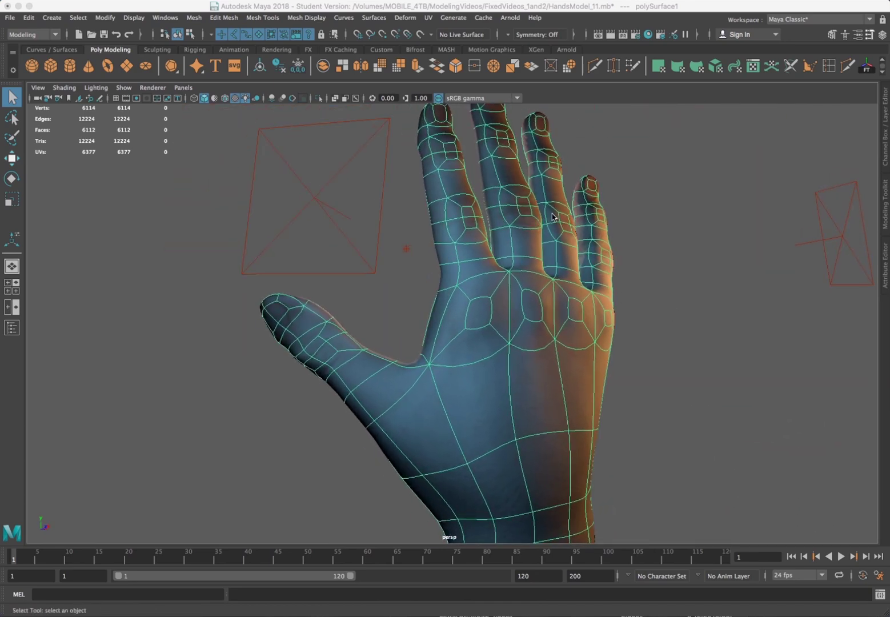
alt+middle_drag(603, 219, 591, 278)
scroll(584, 219, up, 1)
scroll(584, 219, down, 1)
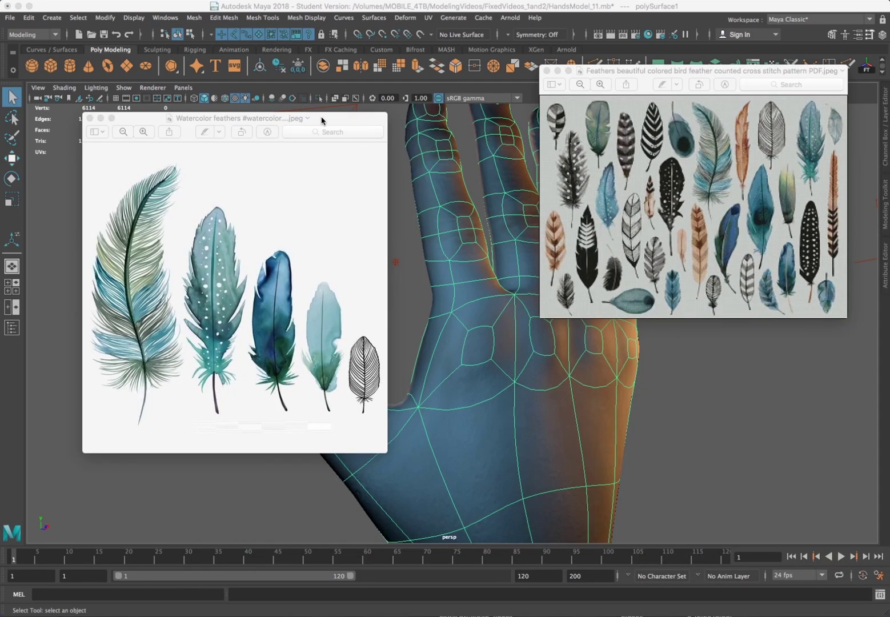
Look through the feather, birdfolk and costume reference images, spreading their windows apart, and close the bird T-shirt image.
drag(321, 120, 298, 127)
drag(634, 70, 605, 116)
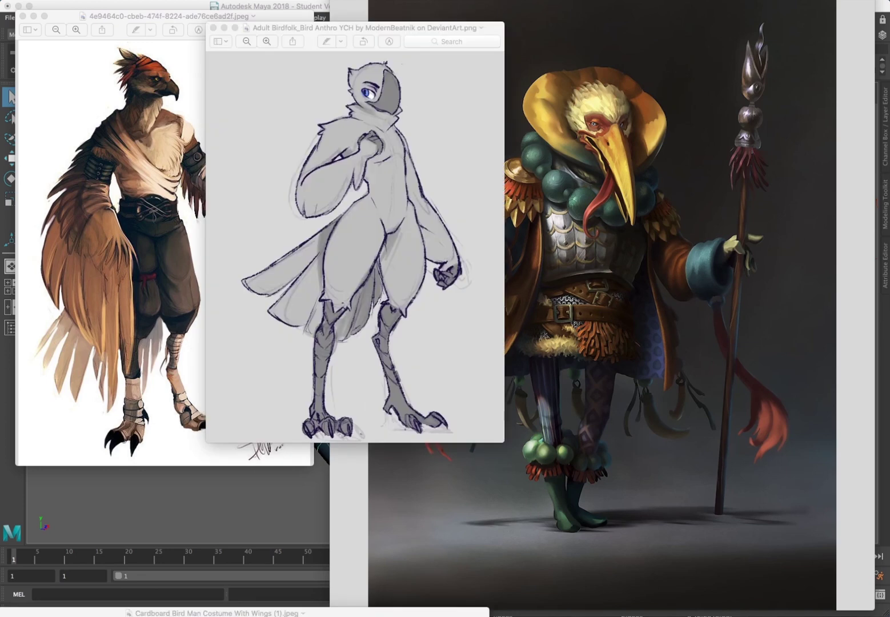
drag(355, 27, 257, 113)
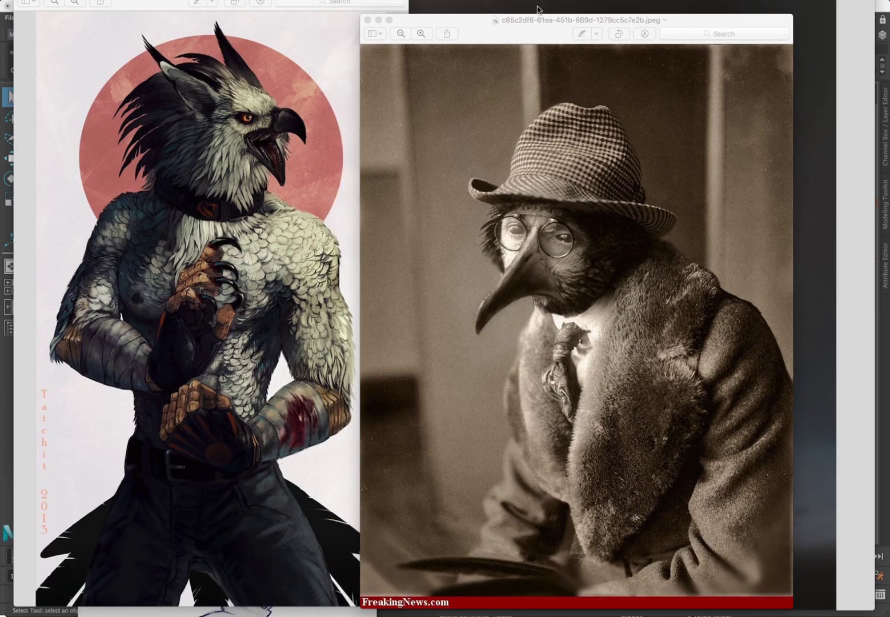
drag(534, 17, 489, 18)
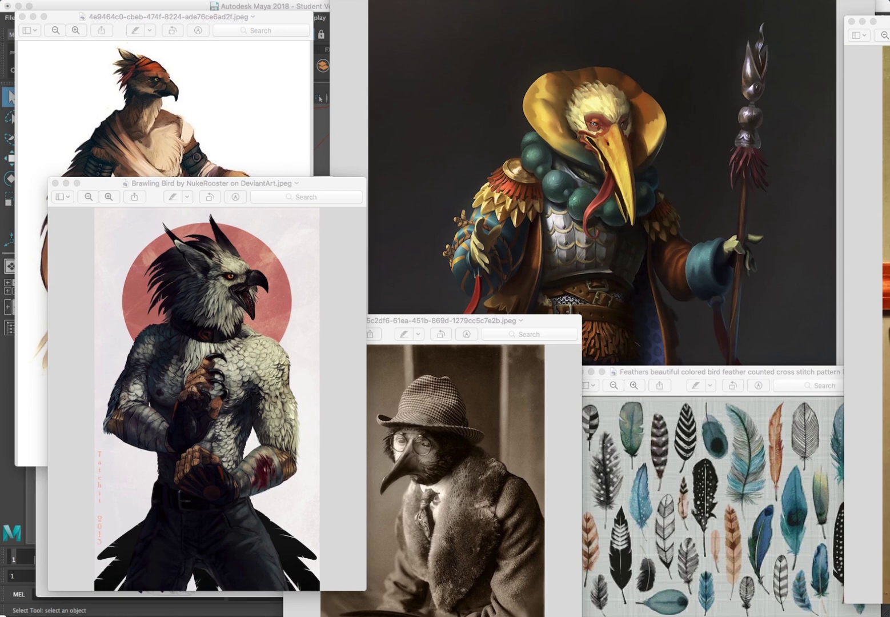
drag(542, 324, 716, 197)
key(super+grave)
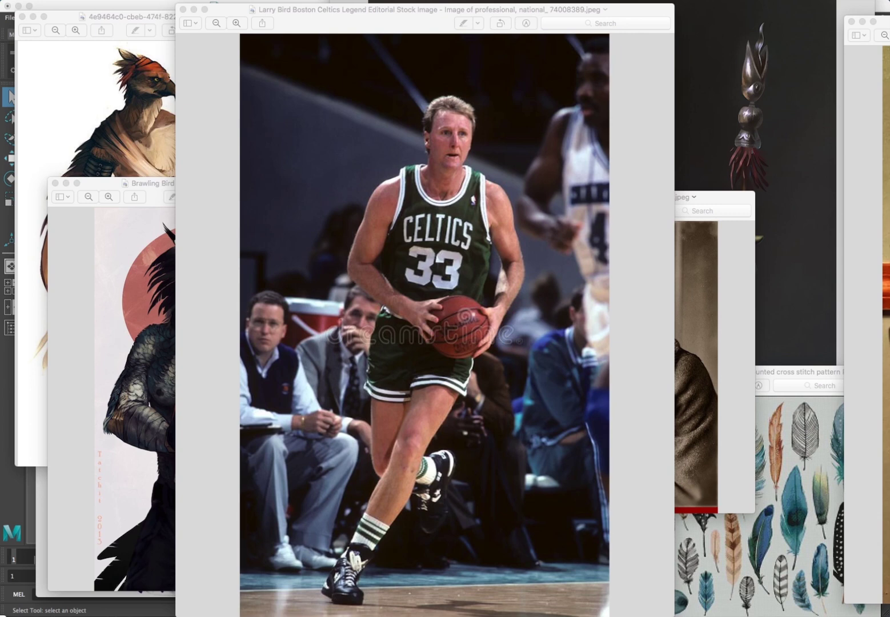
key(super+grave)
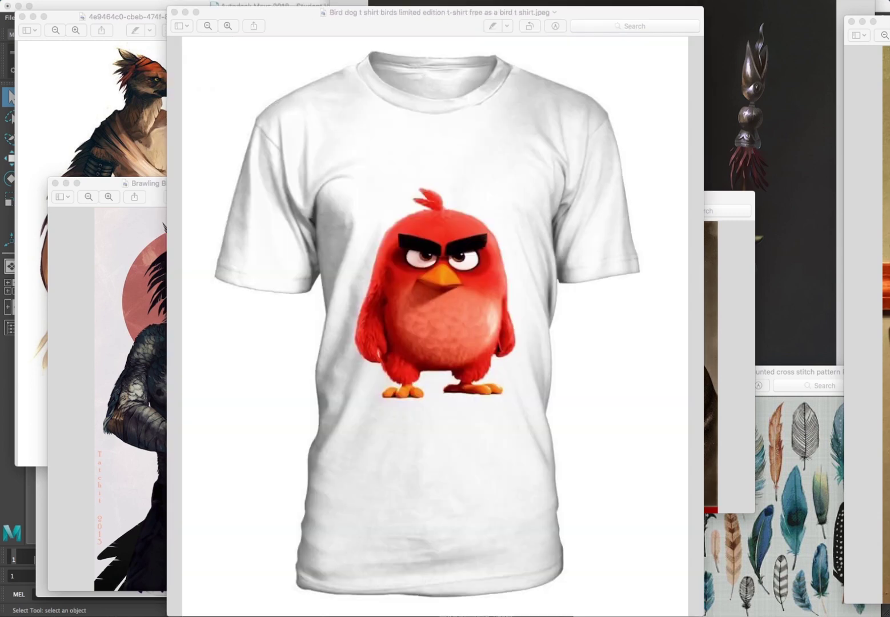
key(super+w)
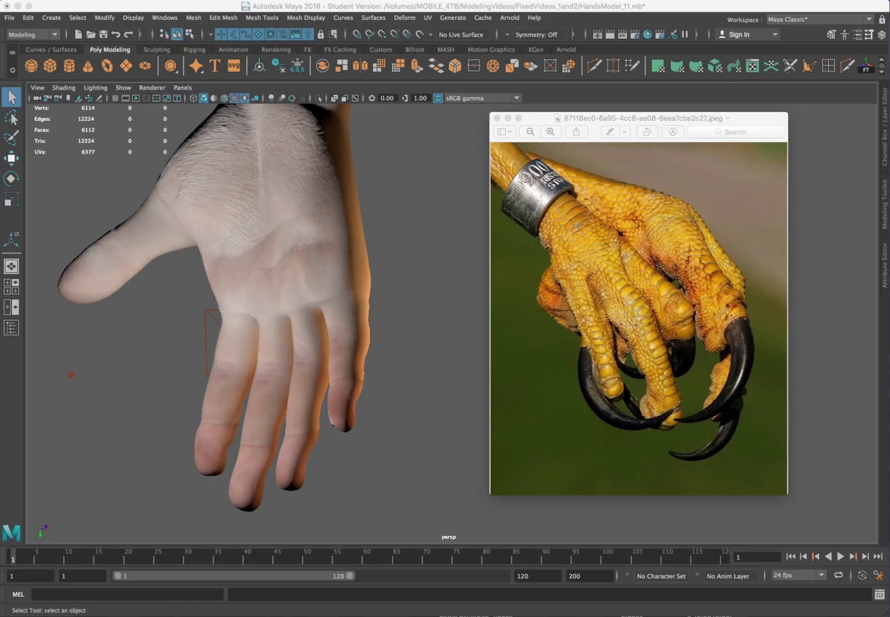
Extrude the face at the tip of the index finger and pull it outward from the fingertip.
alt+drag(398, 313, 394, 142)
scroll(380, 403, down, 3)
alt+middle_drag(380, 404, 378, 367)
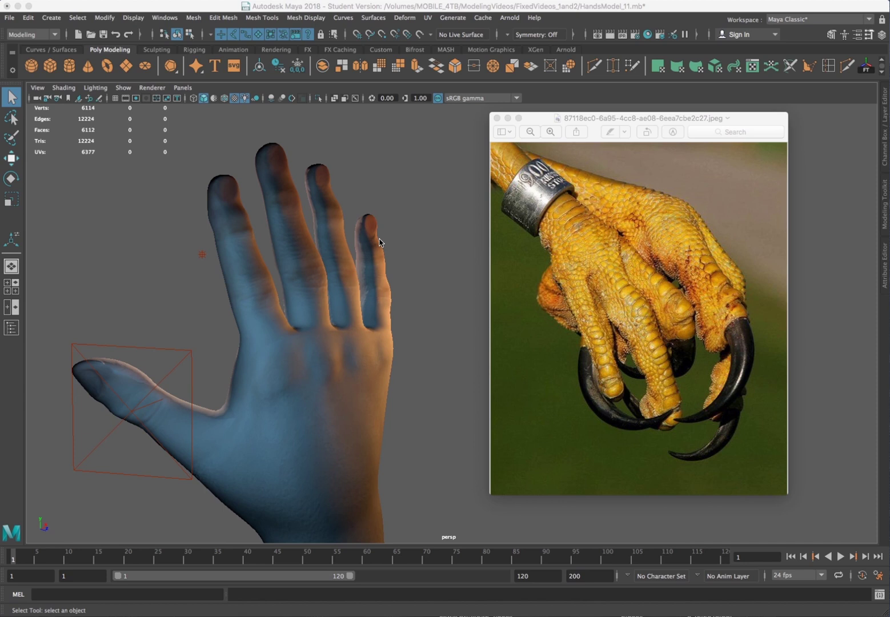
alt+drag(385, 309, 383, 242)
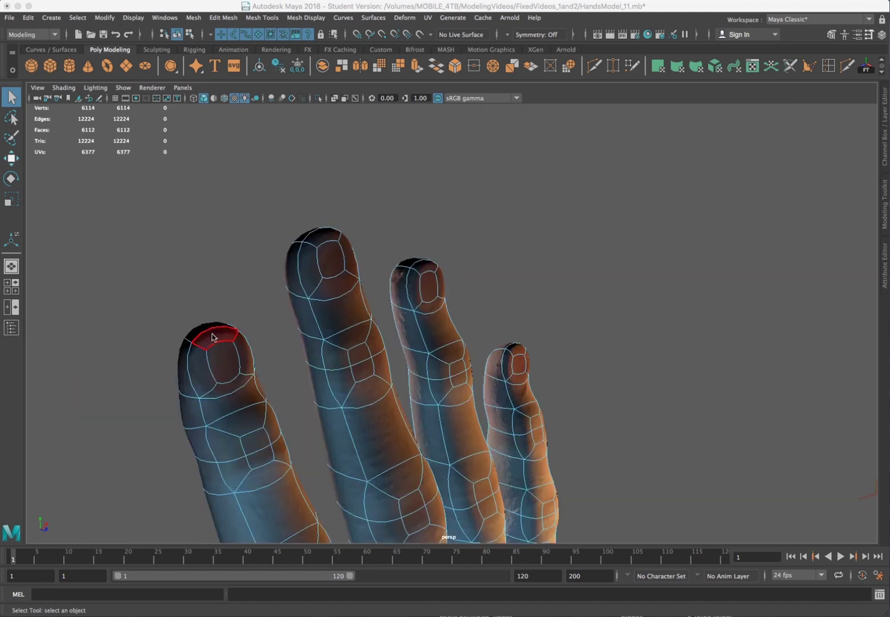
right_drag(212, 337, 214, 337)
click(216, 336)
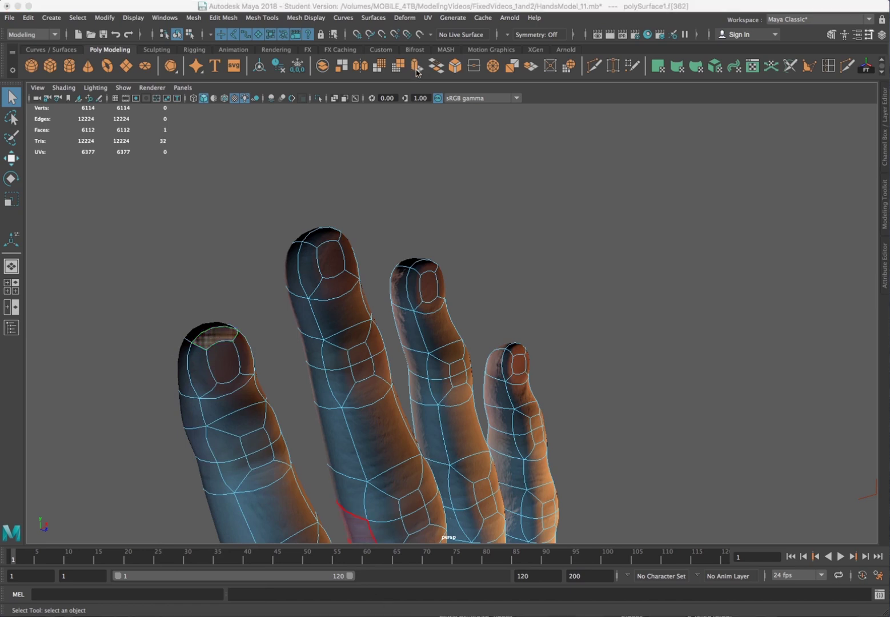
click(416, 66)
drag(212, 328, 194, 247)
key(r)
key(w)
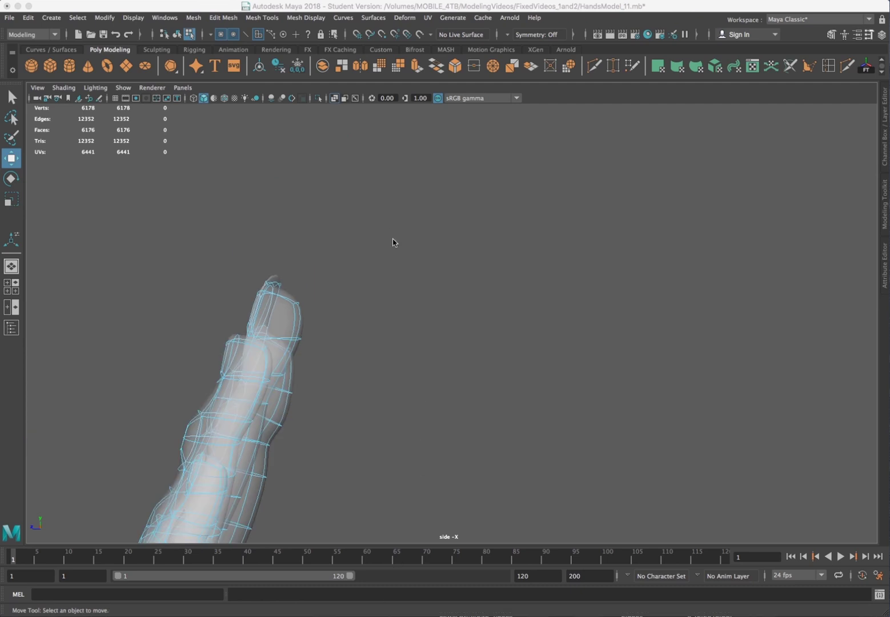
Draw an eight-point CV curve in the side view, arcing from the index fingertip up, over and back down like a claw.
key(space)
key(space)
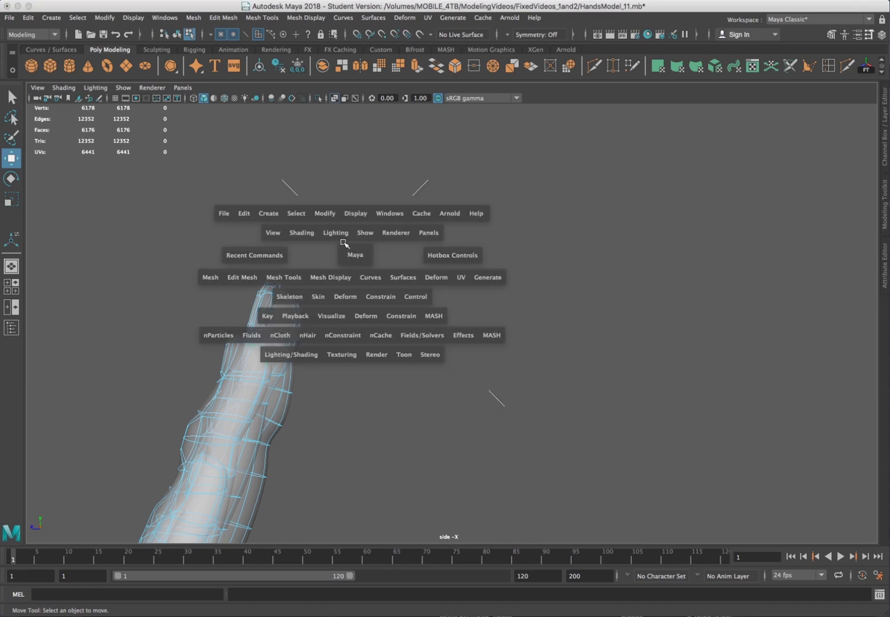
click(270, 214)
mouse_move(292, 302)
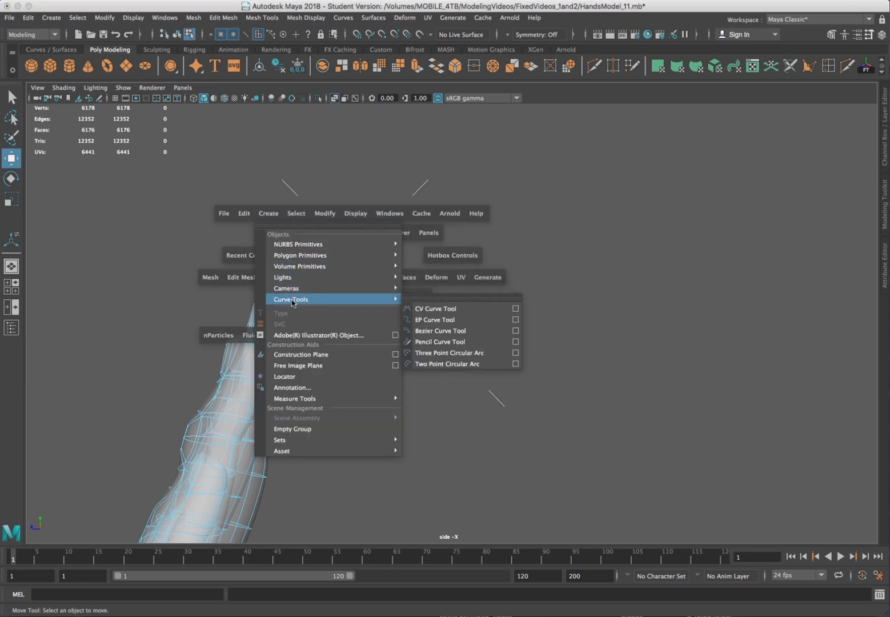
click(443, 310)
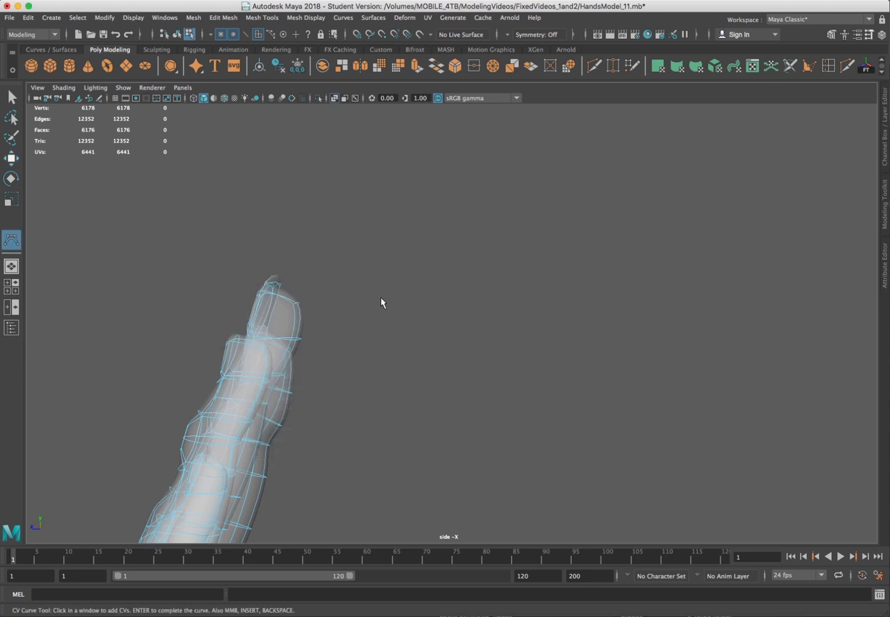
click(279, 272)
click(327, 210)
click(444, 163)
click(544, 169)
click(609, 226)
click(675, 359)
click(629, 462)
click(559, 492)
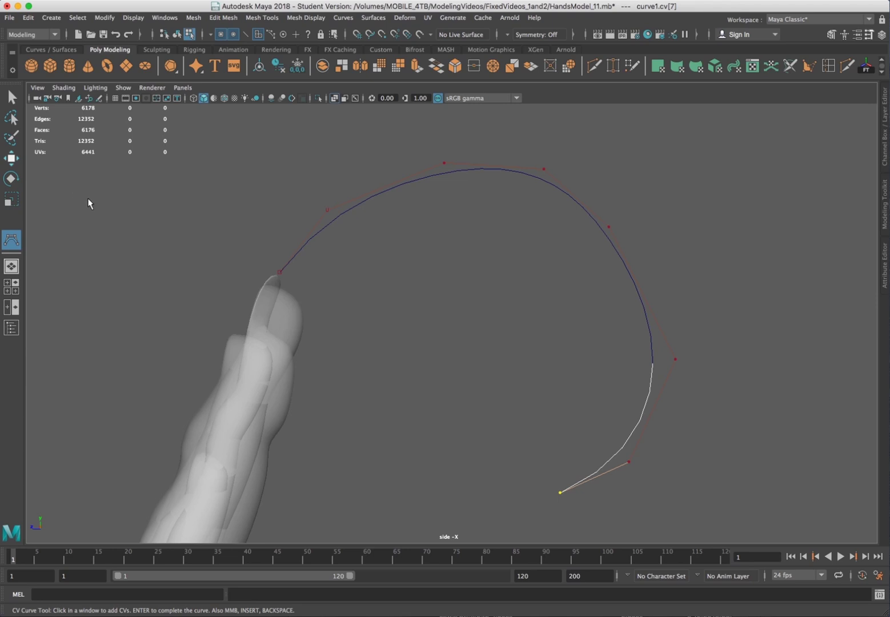
click(13, 97)
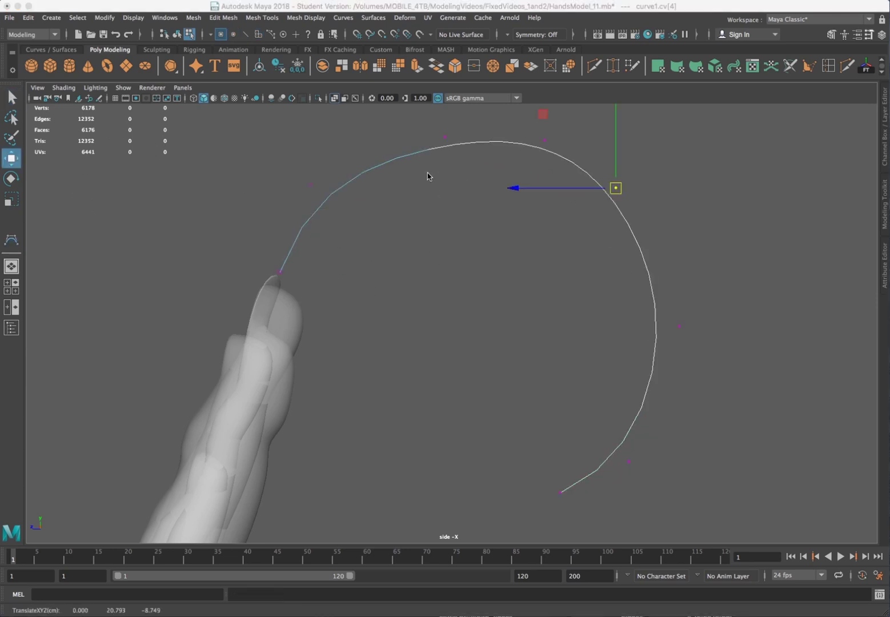
Reposition the curve's control points along the arc and at its free end to shape a shorter, tighter claw profile.
drag(460, 114, 408, 138)
click(544, 140)
drag(539, 141, 506, 130)
click(679, 326)
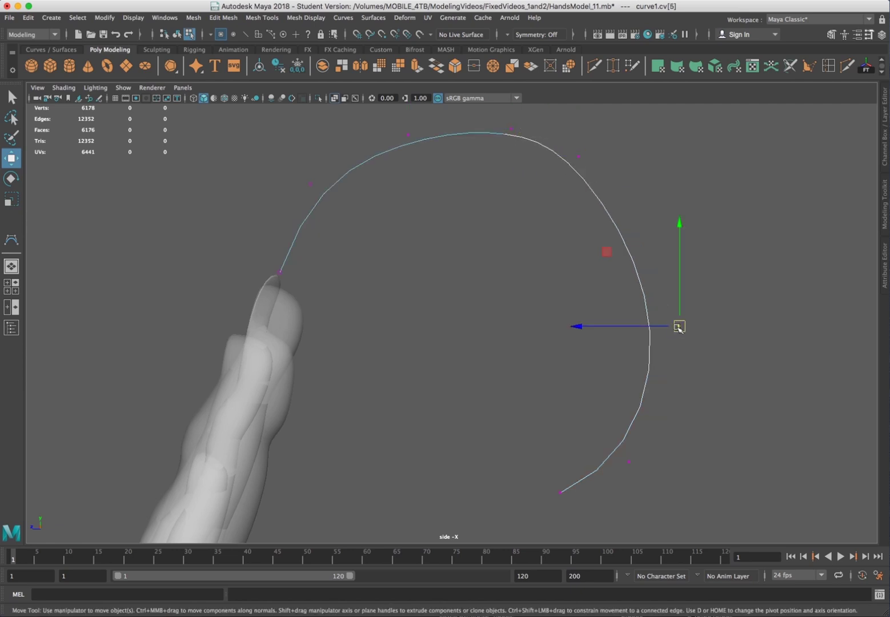
drag(679, 326, 637, 233)
click(629, 462)
drag(629, 462, 648, 328)
click(560, 491)
drag(561, 491, 592, 395)
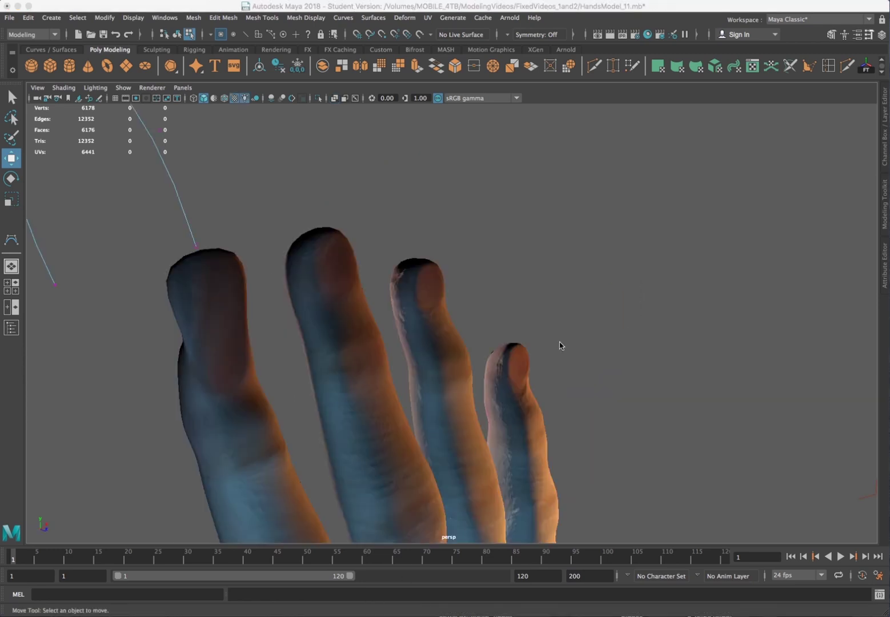
Select the claw curve together with the index fingertip face and open the Extrude Face options.
mouse_move(559, 341)
alt+mouse_down()
mouse_move(561, 309)
mouse_move(497, 285)
mouse_move(485, 311)
mouse_move(485, 303)
mouse_move(423, 363)
mouse_move(536, 357)
alt+mouse_up()
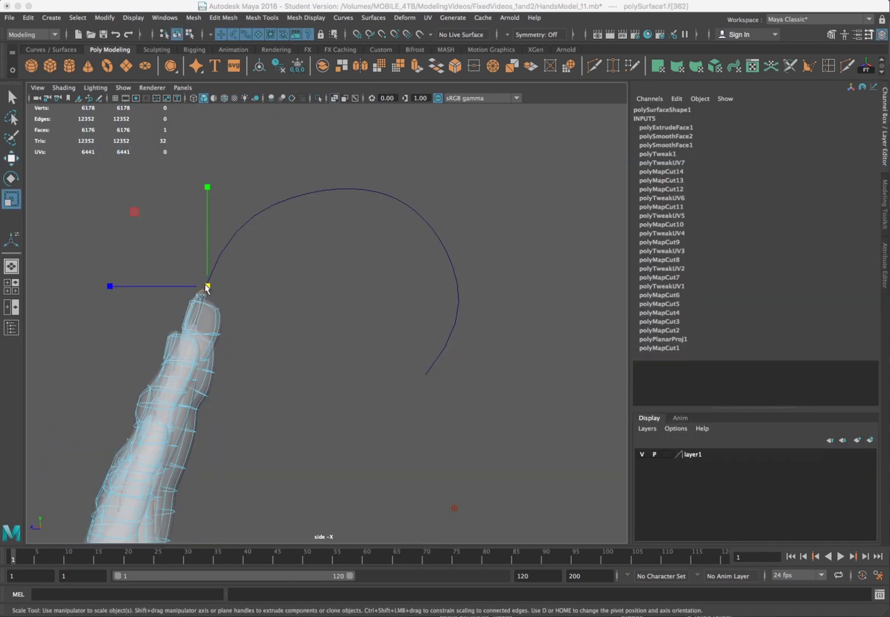
mouse_move(206, 288)
mouse_down()
mouse_move(240, 288)
mouse_move(200, 291)
mouse_move(208, 288)
mouse_up()
drag(272, 186, 250, 228)
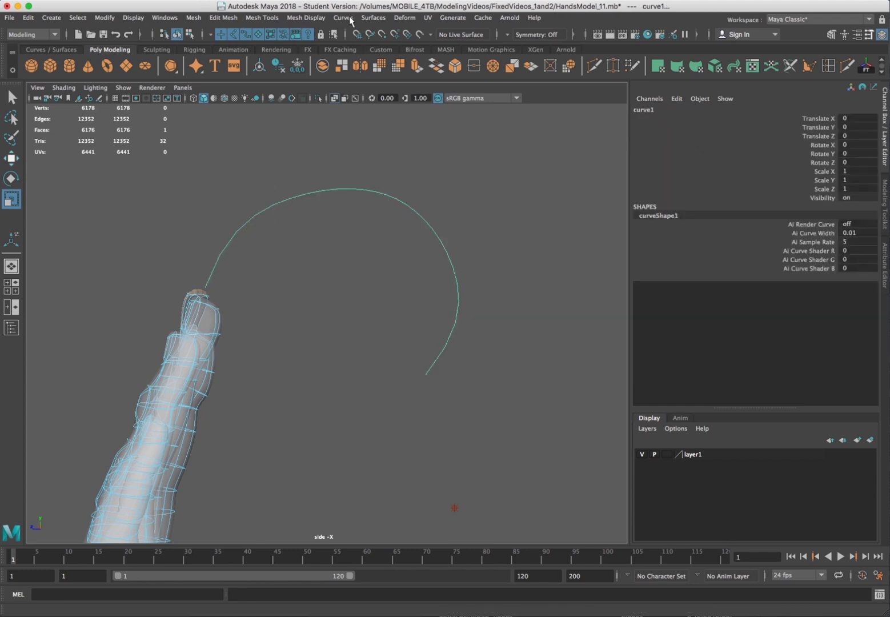
click(306, 19)
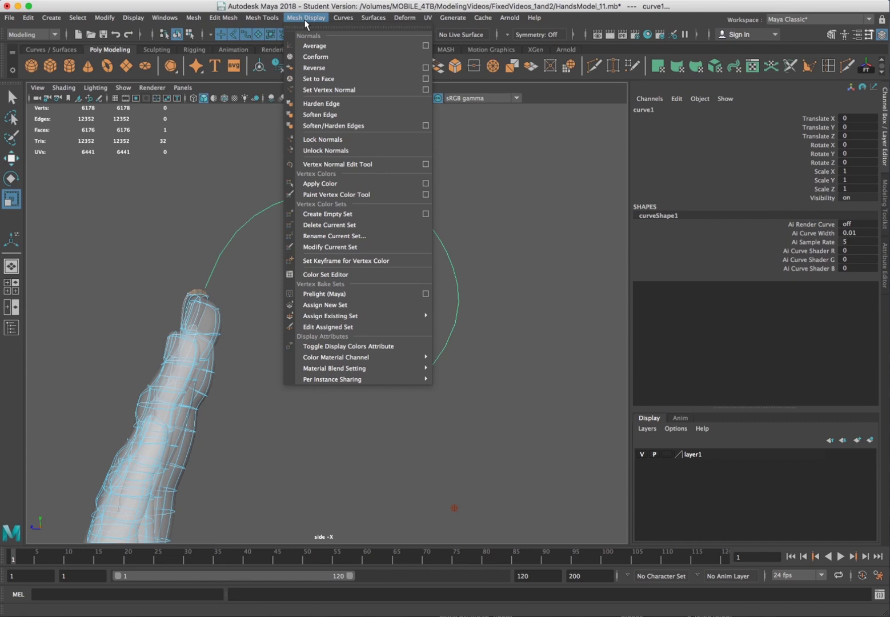
mouse_move(270, 21)
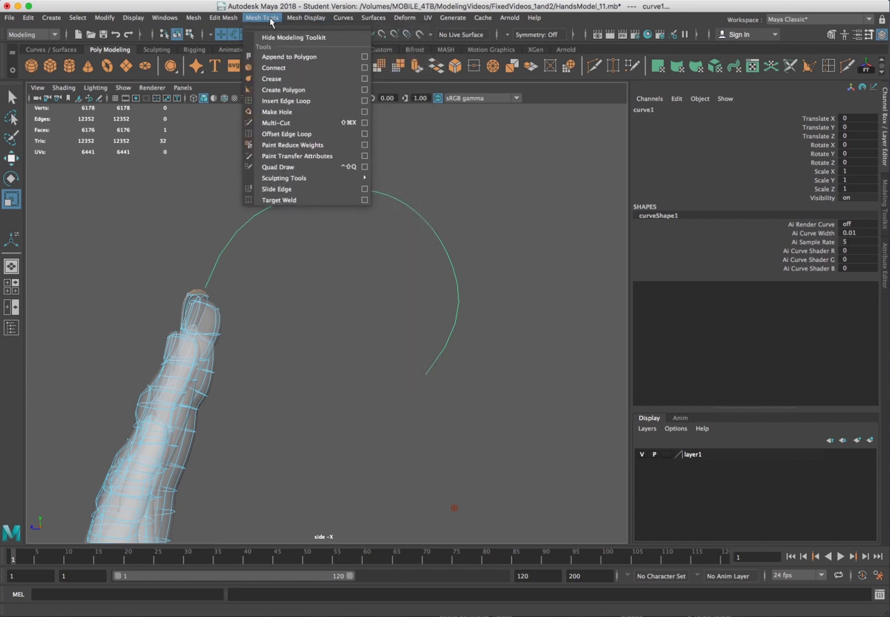
click(183, 192)
click(223, 17)
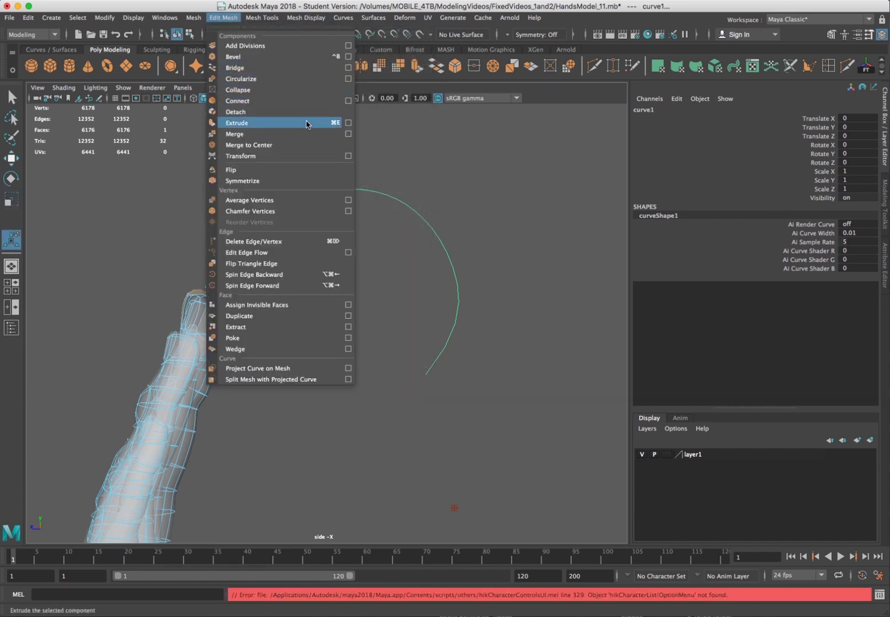
click(349, 125)
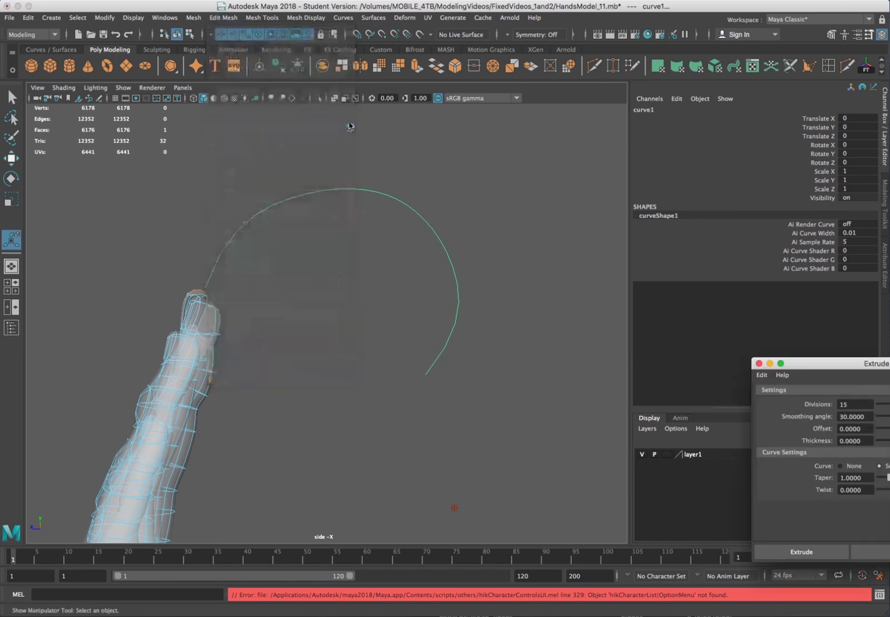
drag(826, 367, 448, 203)
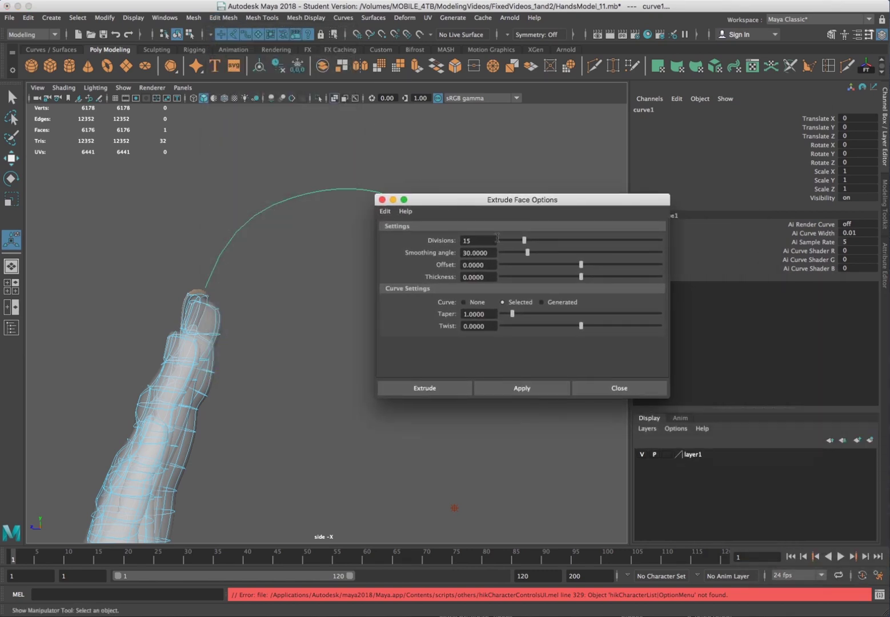
Try extruding the fingertip face along the selected curve with 1 division, and undo it.
drag(524, 237, 490, 246)
drag(509, 195, 655, 179)
click(640, 371)
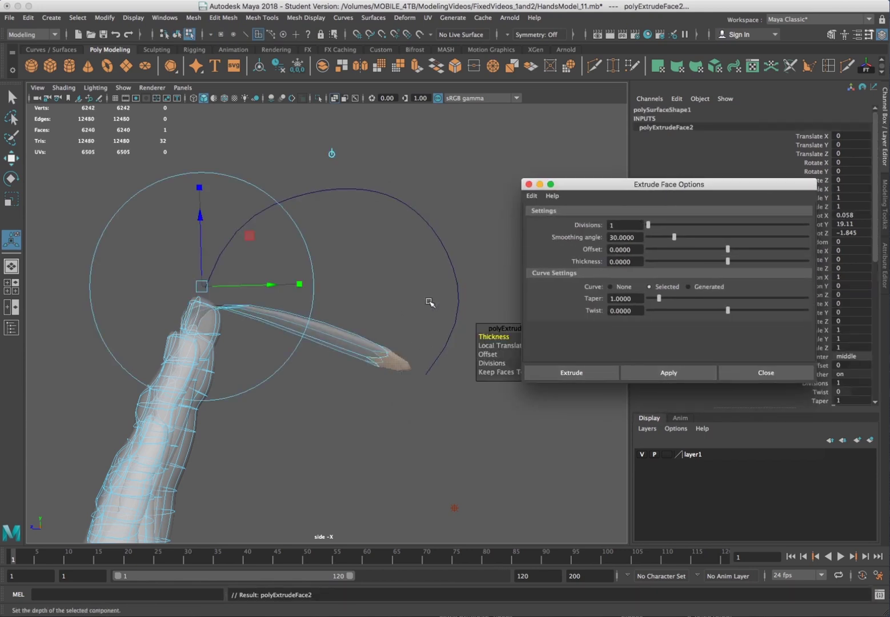
click(482, 277)
key(super+z)
key(super+z)
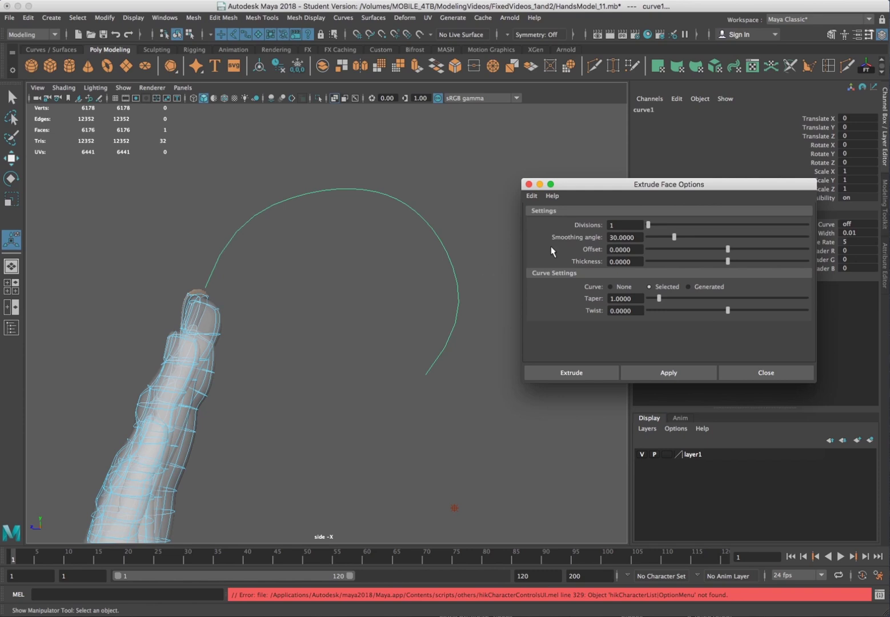
Extrude the index fingertip face along the selected curve with 15 divisions.
drag(630, 188, 497, 181)
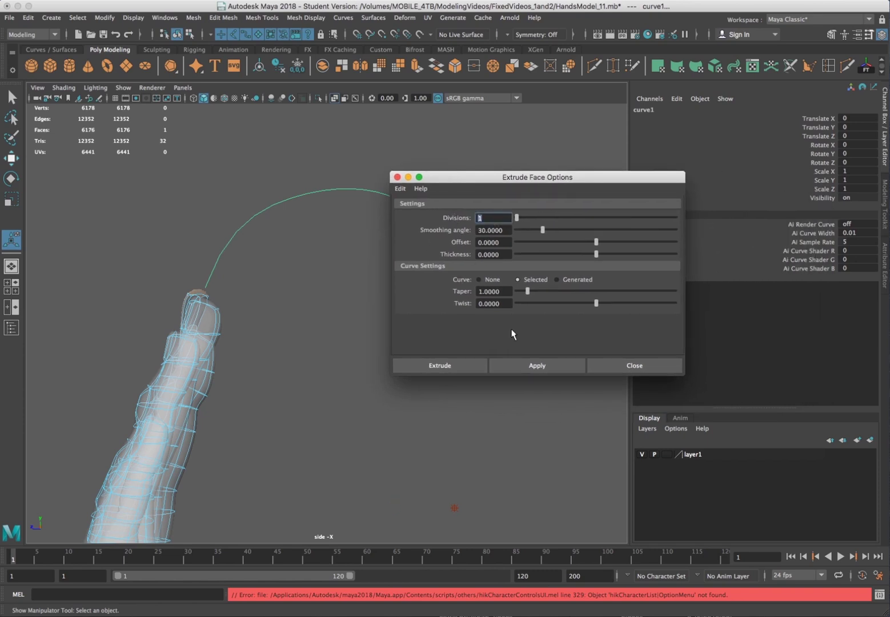
text(5)
click(543, 367)
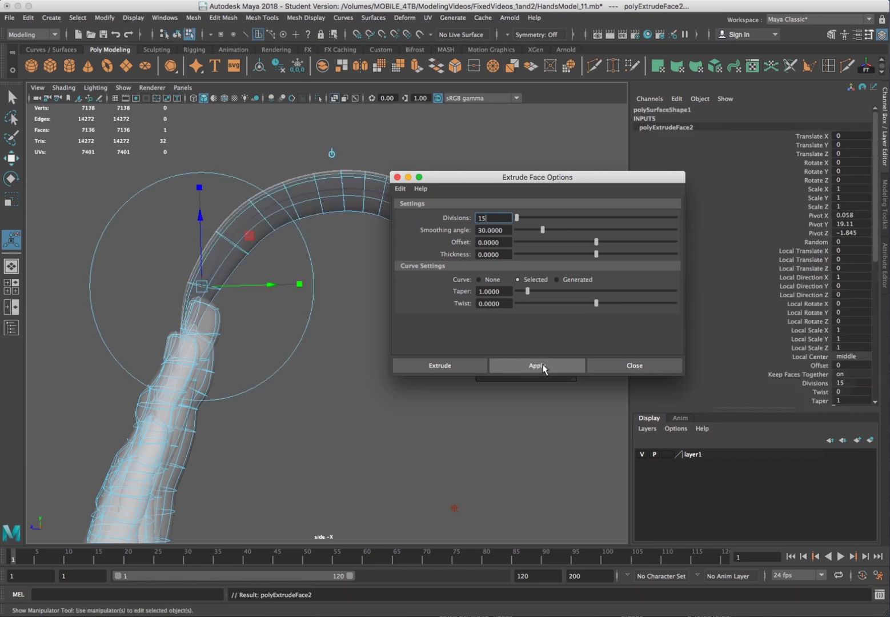
drag(514, 177, 724, 385)
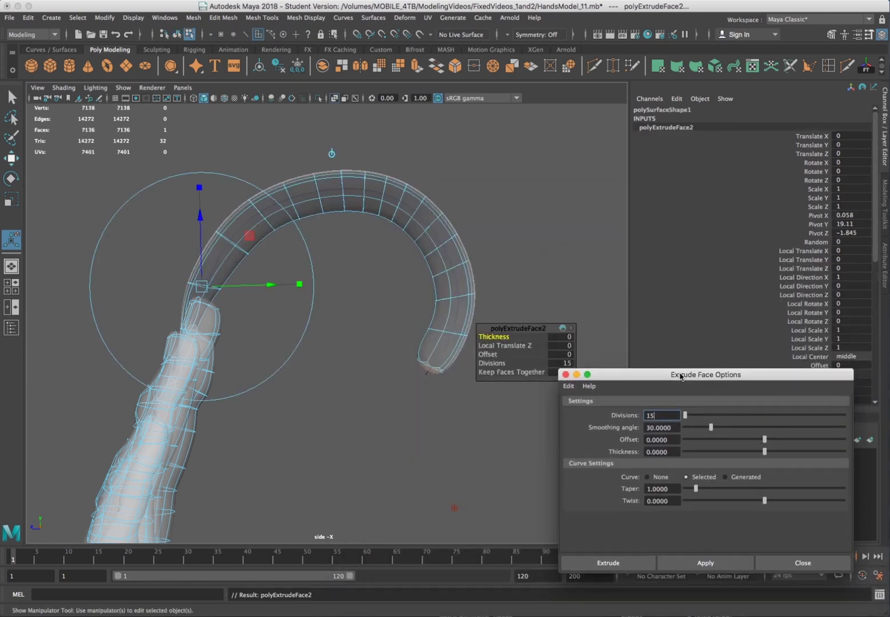
Open a compact Outliner beside the claw and select the hand mesh polySurface1 in it.
click(164, 17)
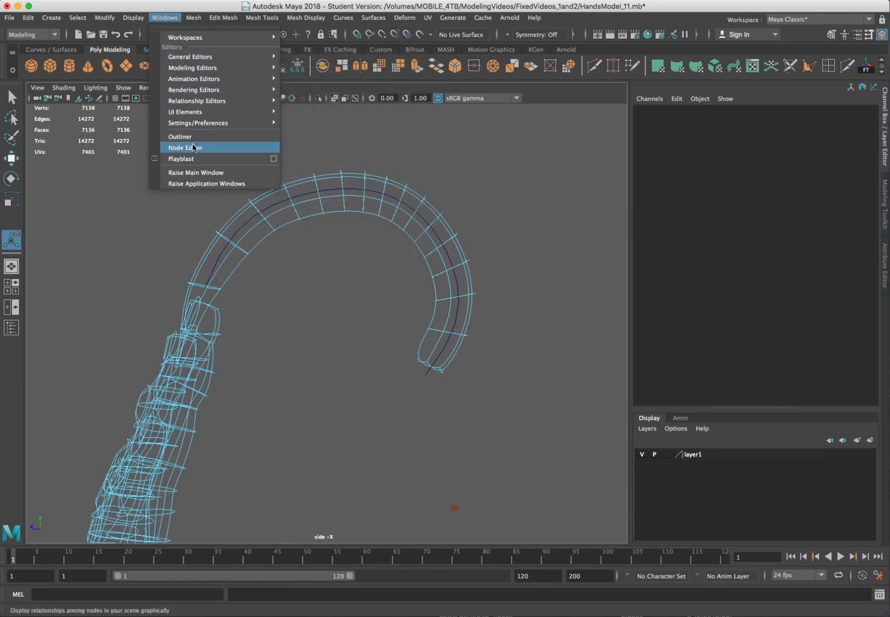
click(237, 137)
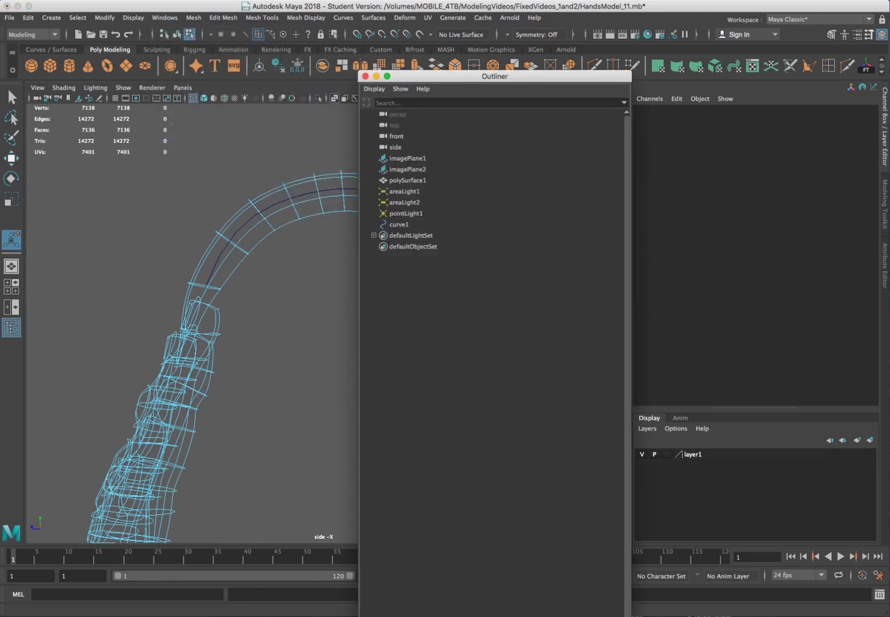
drag(630, 615, 587, 338)
drag(502, 81, 194, 193)
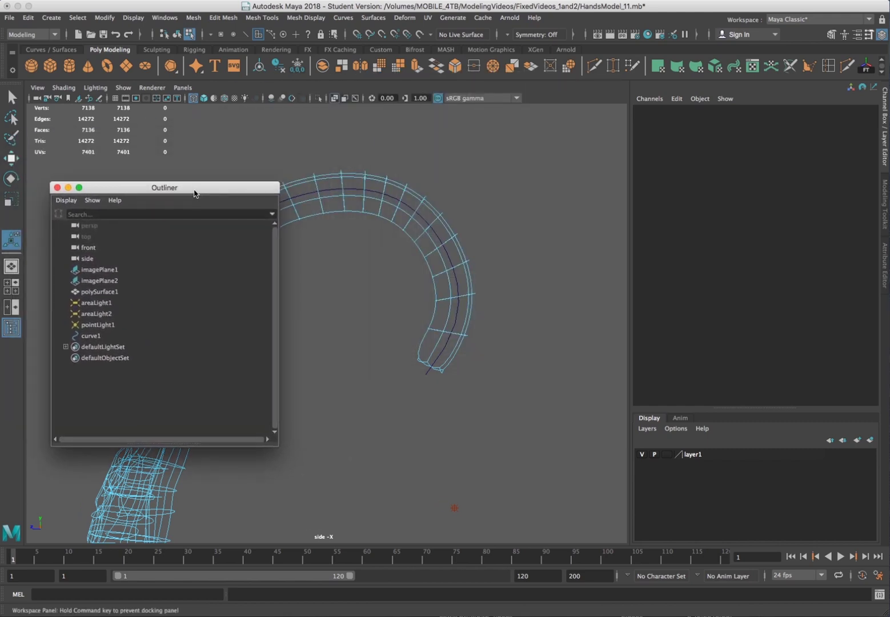
click(120, 270)
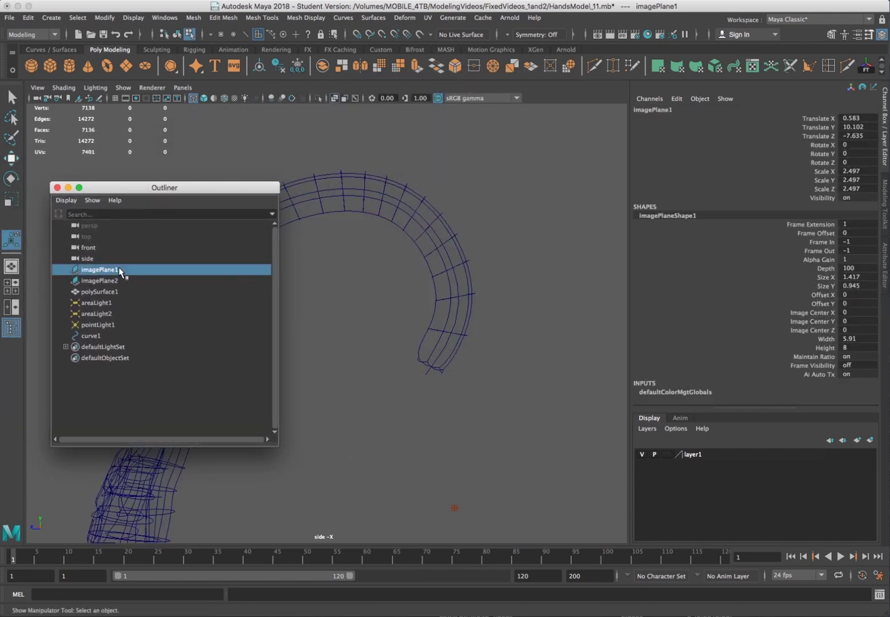
click(113, 303)
click(109, 336)
click(114, 313)
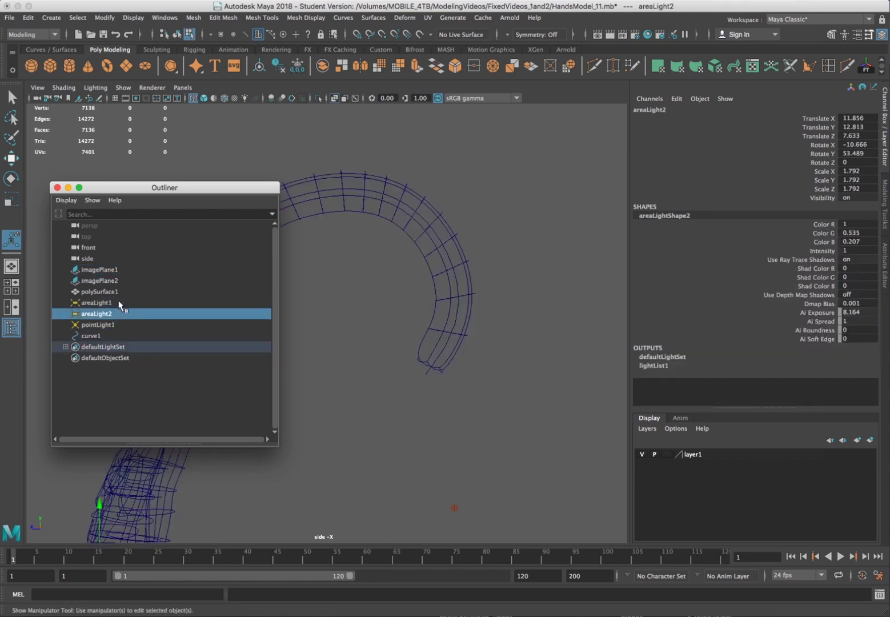
click(121, 292)
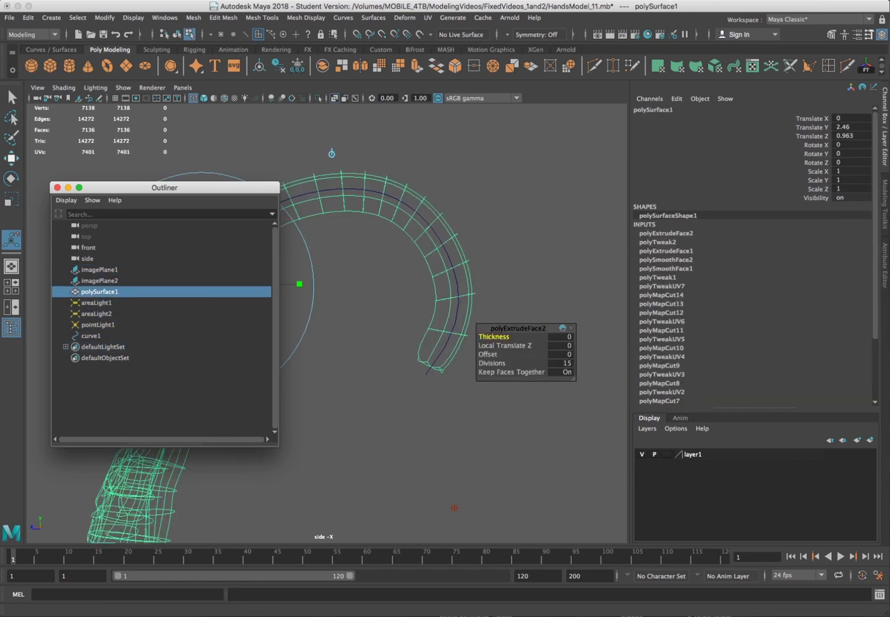
Expand the attributes of the polyExtrudeFace2 extrusion on the hand mesh and close the Outliner.
click(636, 352)
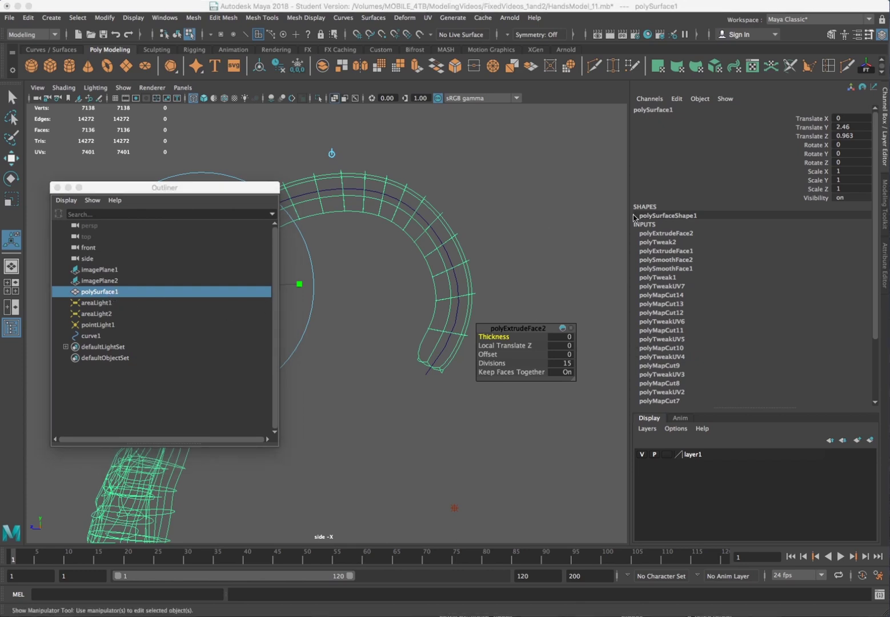
click(700, 234)
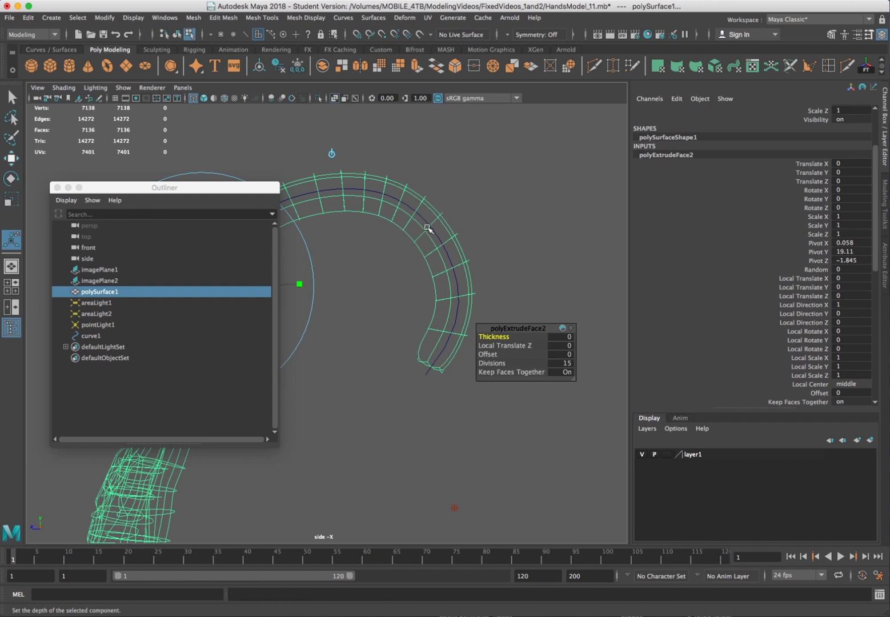
key(q)
right_drag(440, 224, 495, 205)
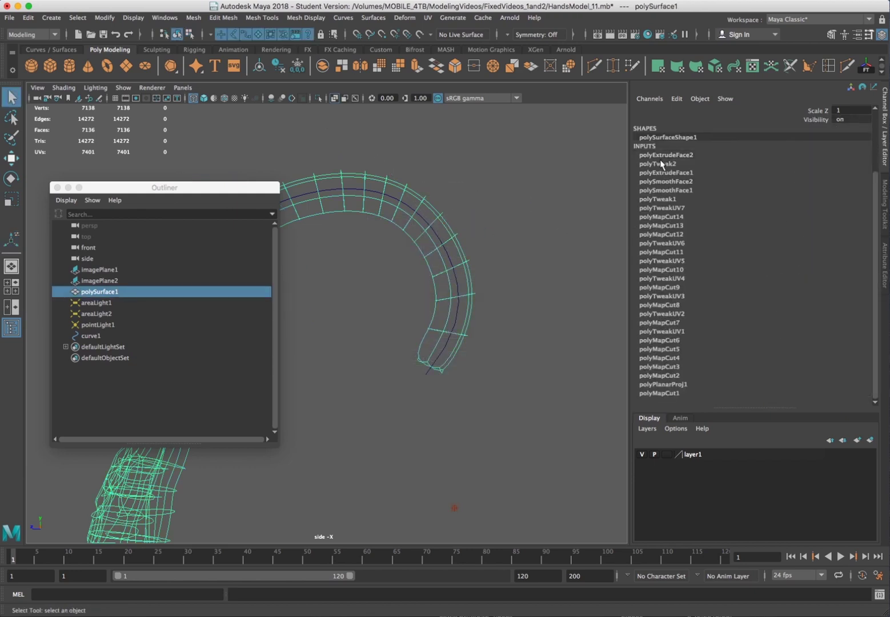
scroll(721, 228, up, 2)
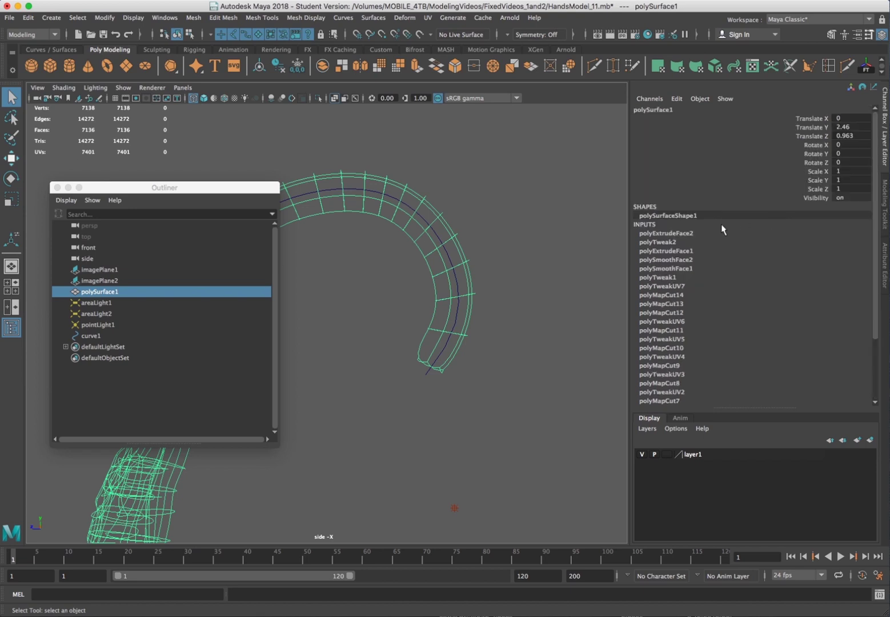
click(694, 232)
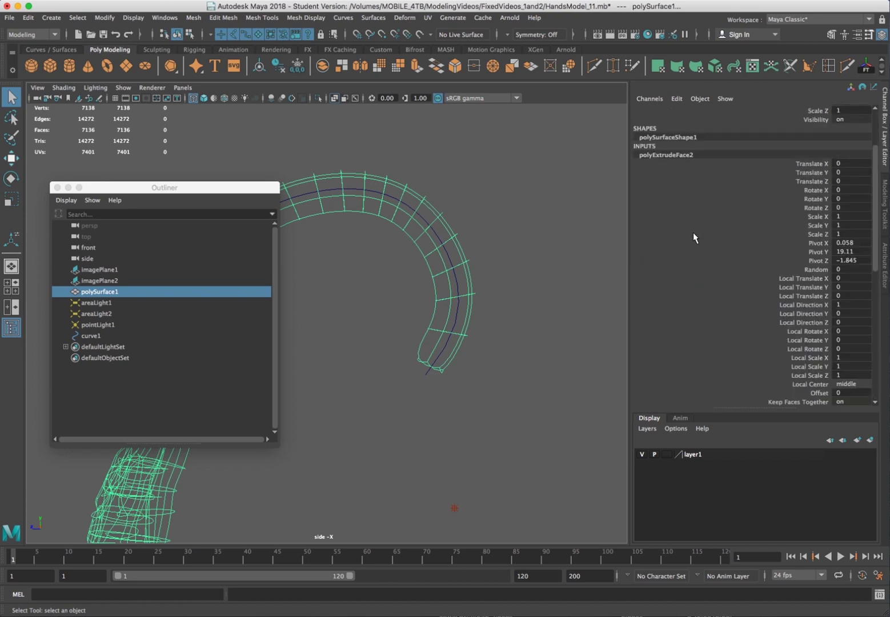
scroll(797, 294, down, 1)
scroll(788, 288, up, 2)
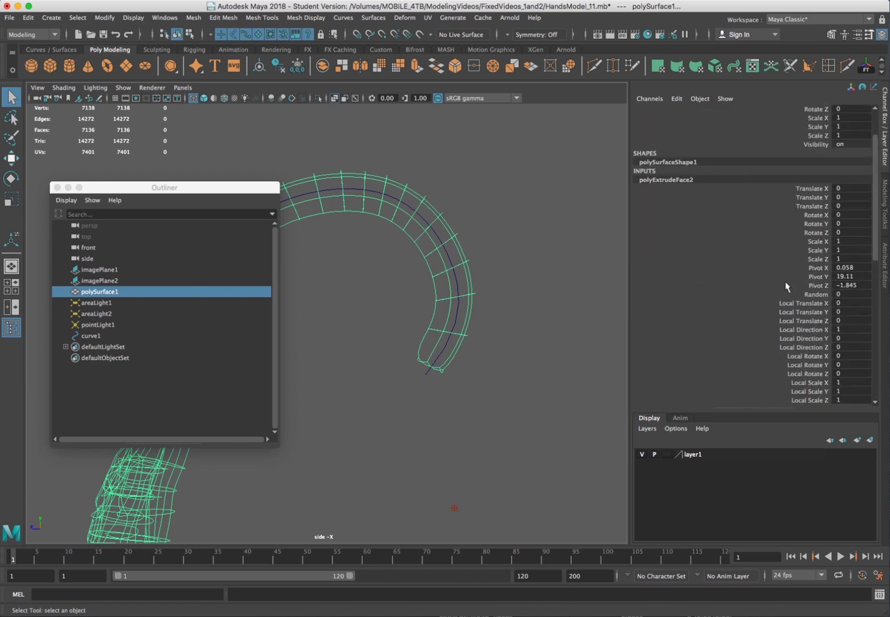
drag(267, 188, 551, 407)
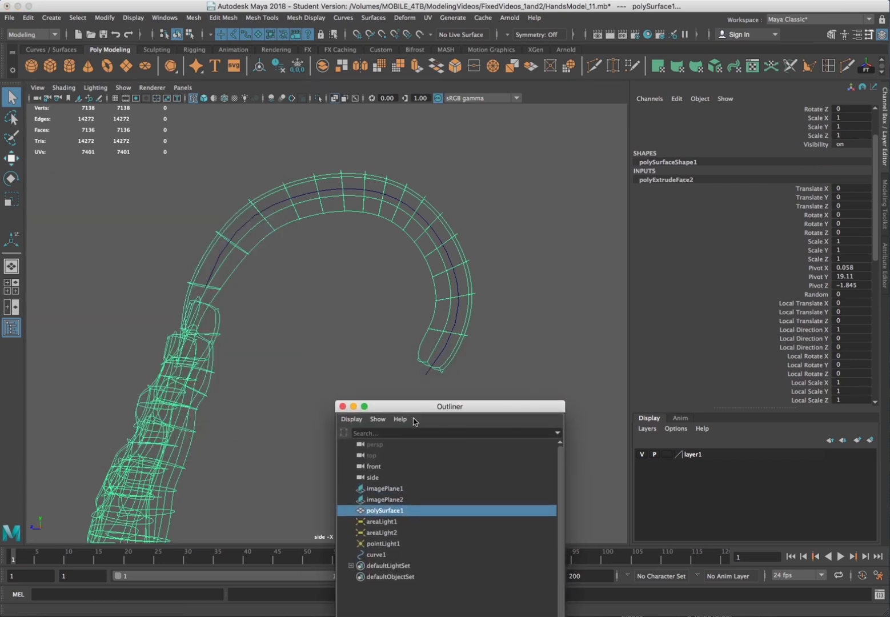
click(343, 406)
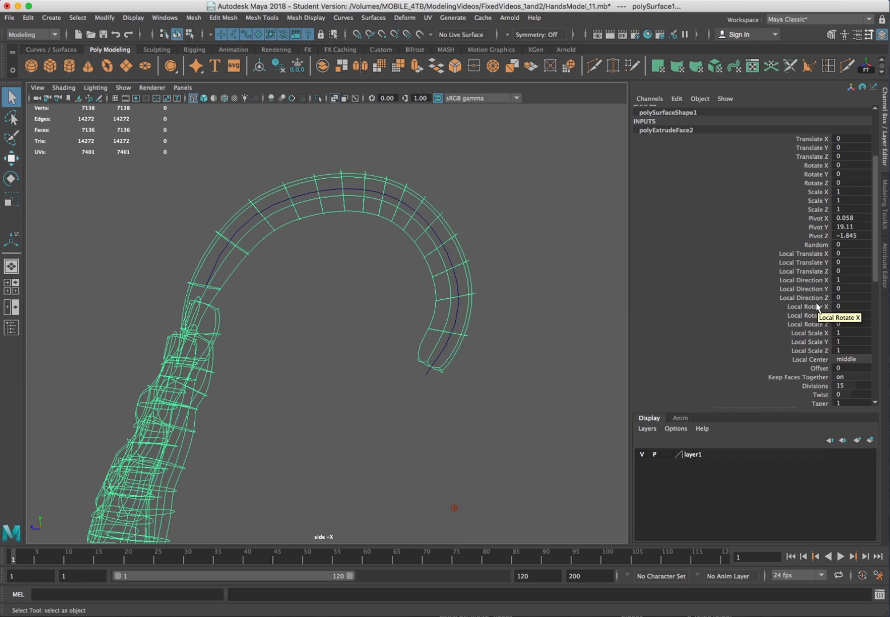
Lower the extrusion's Taper so the claw narrows to a point at its free end, and check it in perspective.
scroll(816, 308, down, 3)
click(819, 329)
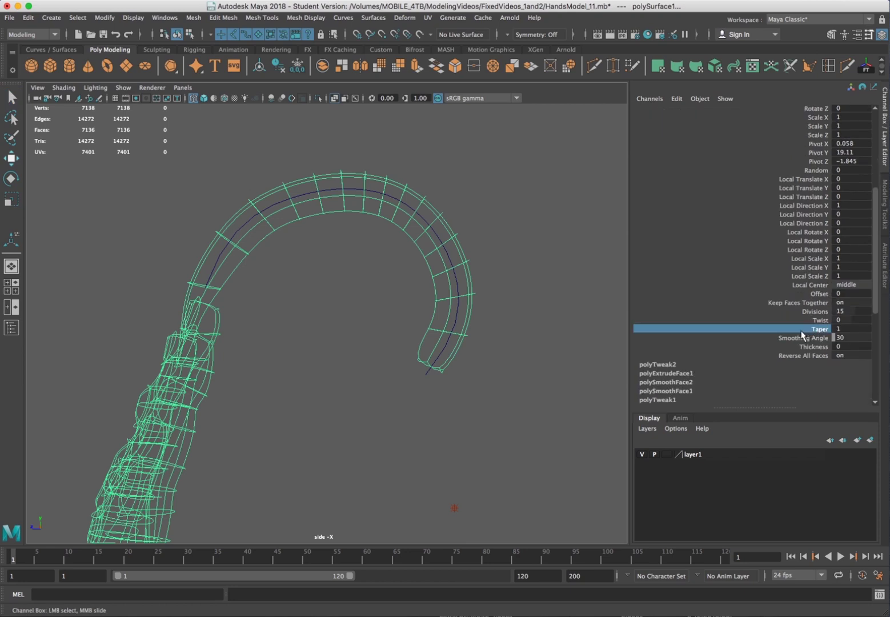
middle_drag(553, 307, 552, 313)
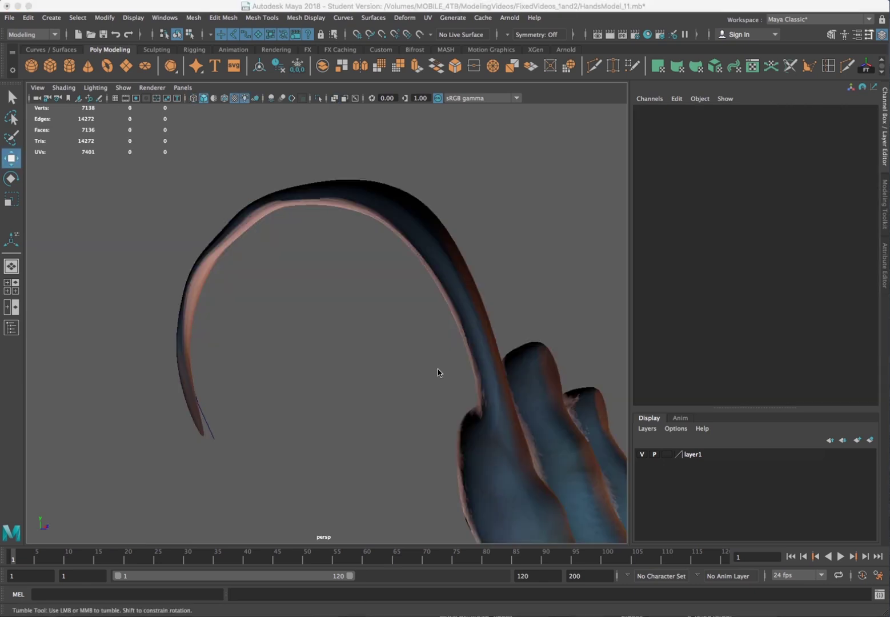
mouse_move(439, 371)
alt+mouse_down()
mouse_move(212, 373)
mouse_move(254, 373)
mouse_move(414, 441)
alt+mouse_up()
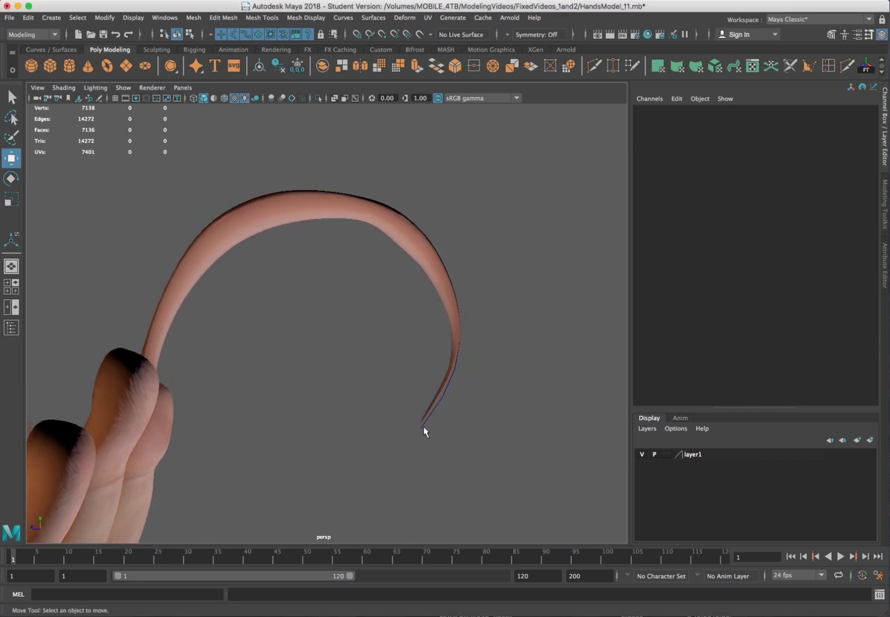
Show the claw curve's control vertices and select the second-to-last one near the claw tip.
click(424, 426)
right_click(433, 410)
right_drag(433, 410, 371, 411)
drag(463, 370, 454, 340)
alt+drag(520, 306, 481, 334)
click(486, 293)
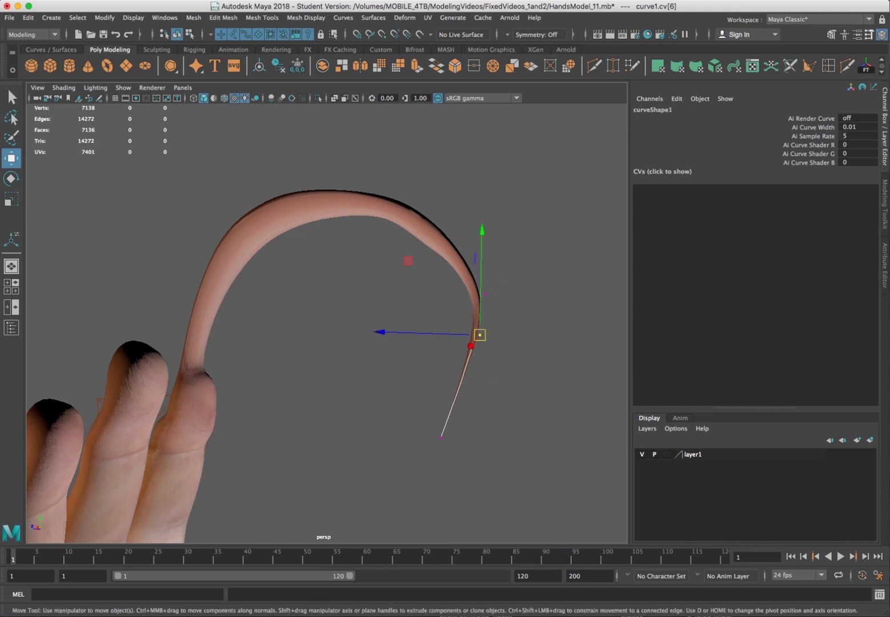
Select curve1 through the reopened Outliner and switch it to control vertex mode.
click(12, 327)
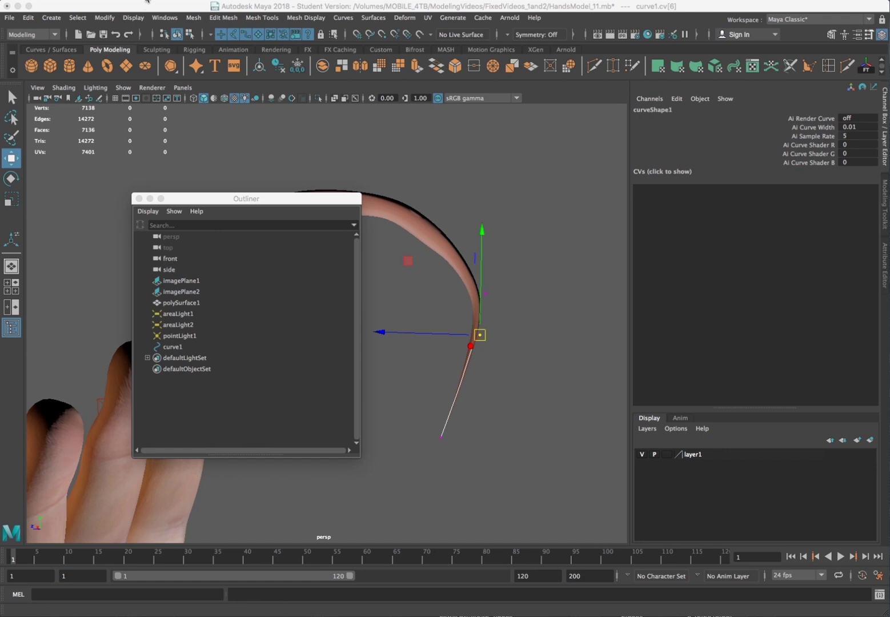
click(162, 17)
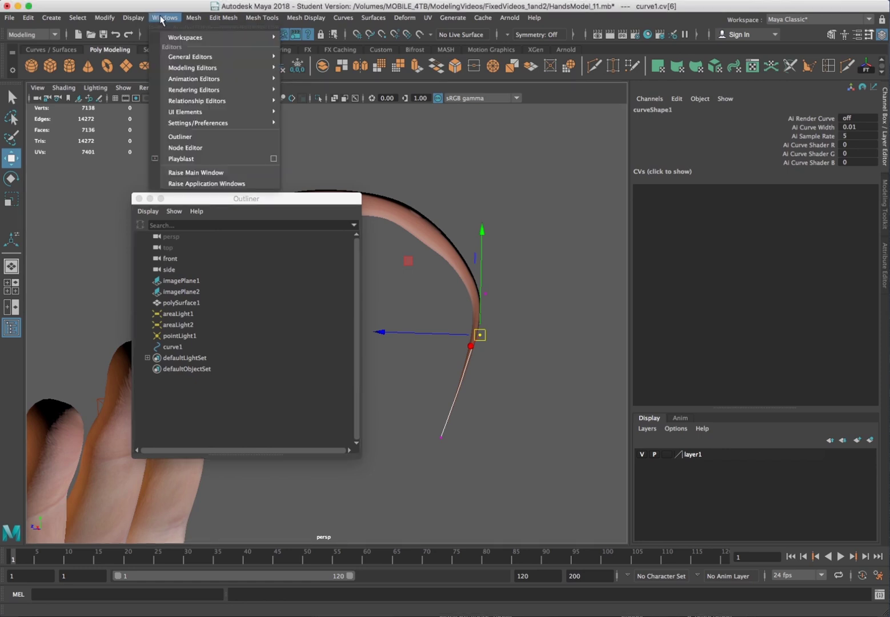
click(494, 141)
click(172, 347)
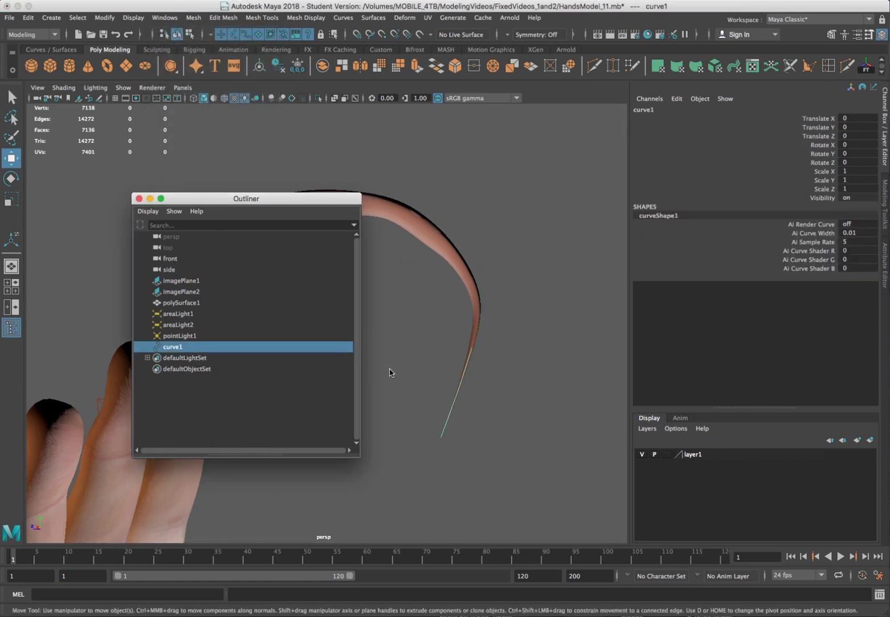
right_drag(445, 436, 397, 433)
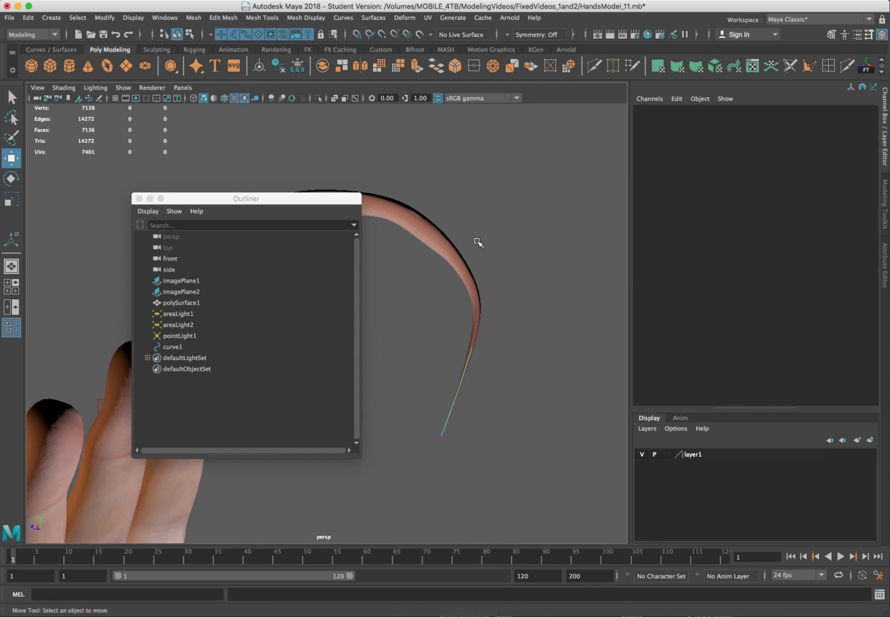
Reshape the claw's outer bend by moving the fifth control vertex of curve1, and the fifth and sixth together, up and inward.
drag(481, 296, 481, 296)
drag(341, 198, 387, 354)
key(Left)
drag(430, 212, 447, 233)
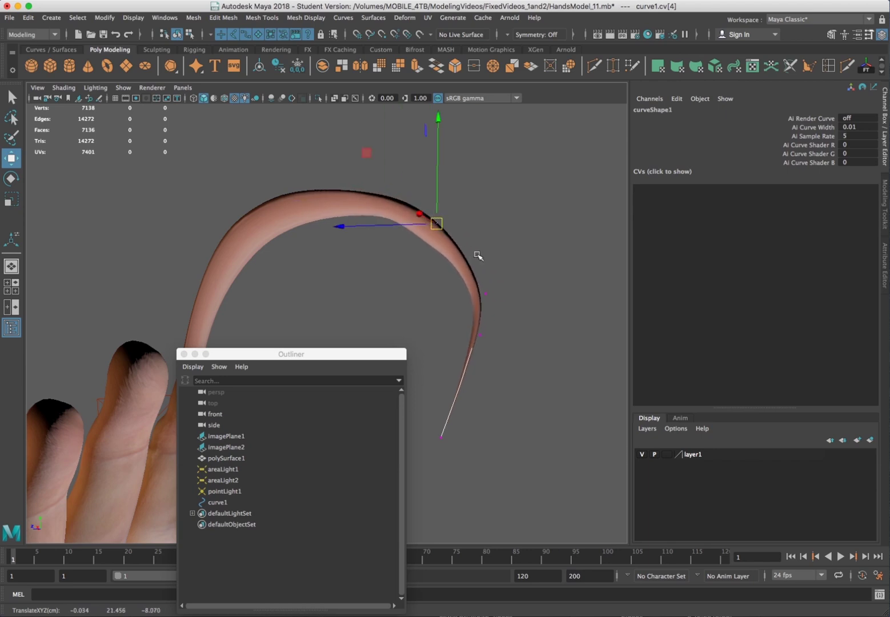
shift+drag(492, 284, 479, 303)
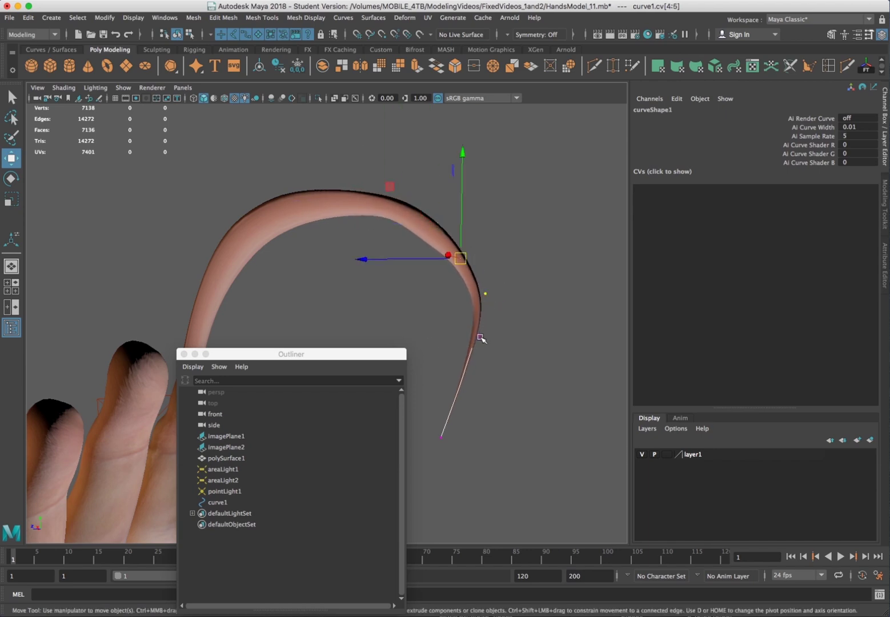
drag(464, 260, 452, 244)
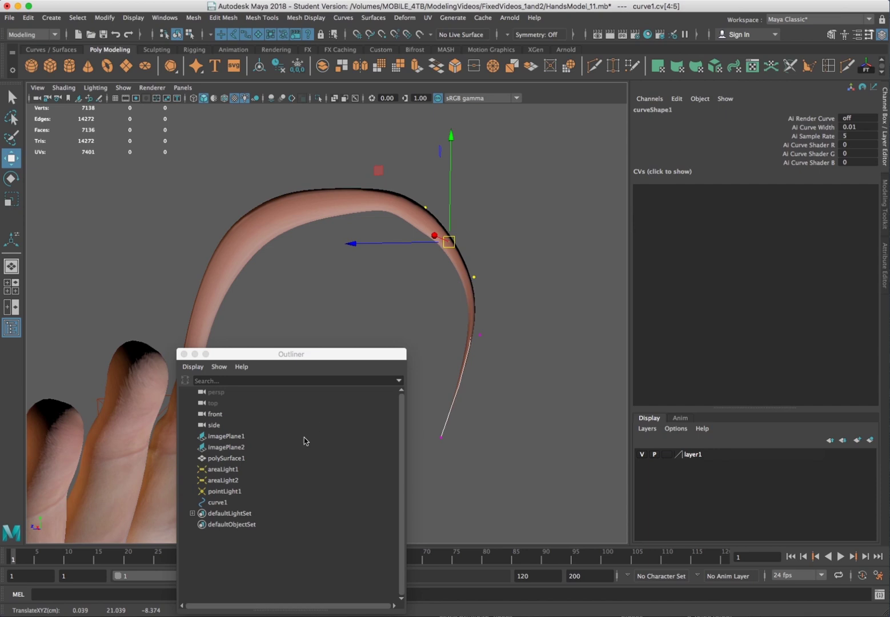
drag(259, 356, 399, 218)
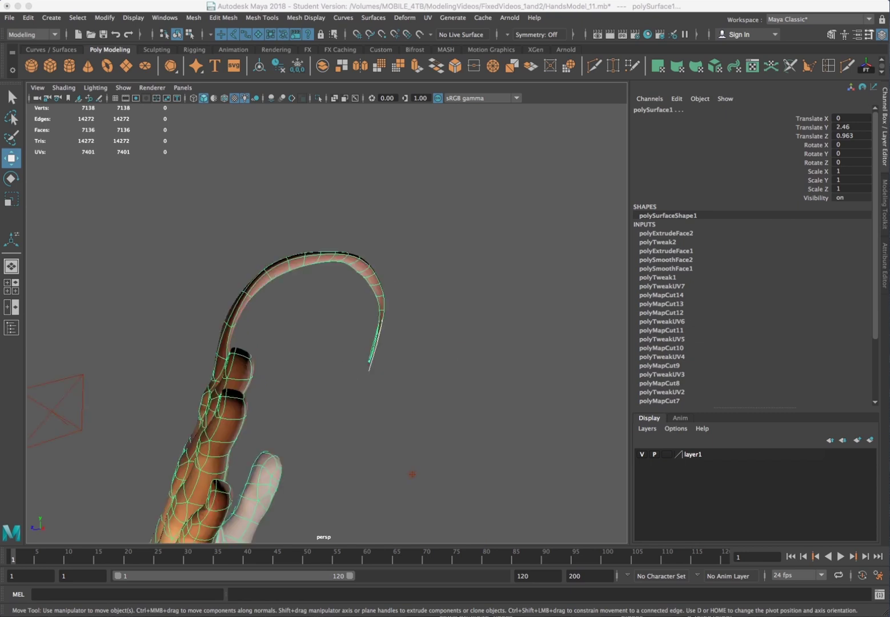
Select the claw curve at its tip in control vertex mode and shift its end vertex to adjust the point.
mouse_move(309, 291)
alt+mouse_down()
mouse_move(341, 290)
mouse_move(324, 284)
alt+mouse_up()
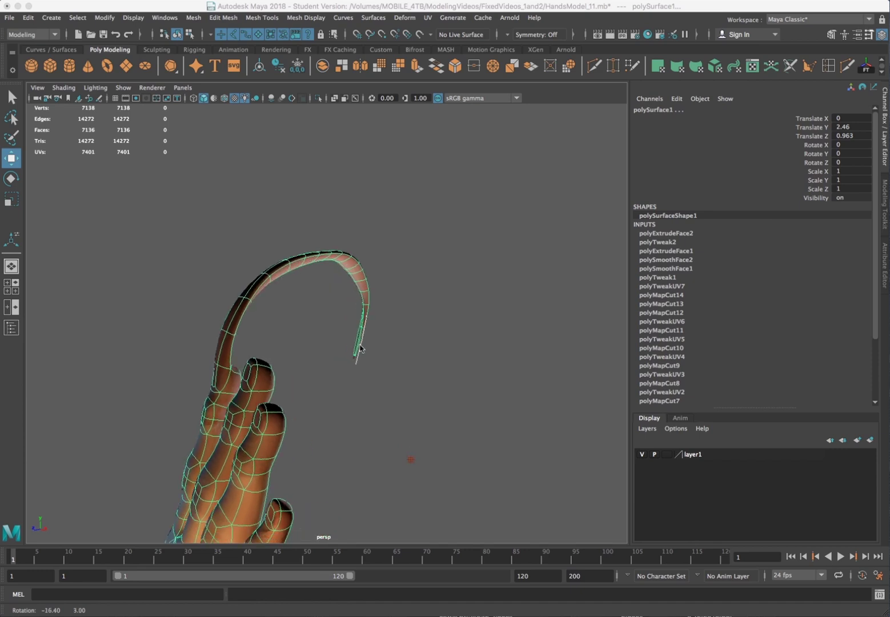
click(354, 360)
right_drag(354, 361, 342, 362)
drag(363, 360, 350, 376)
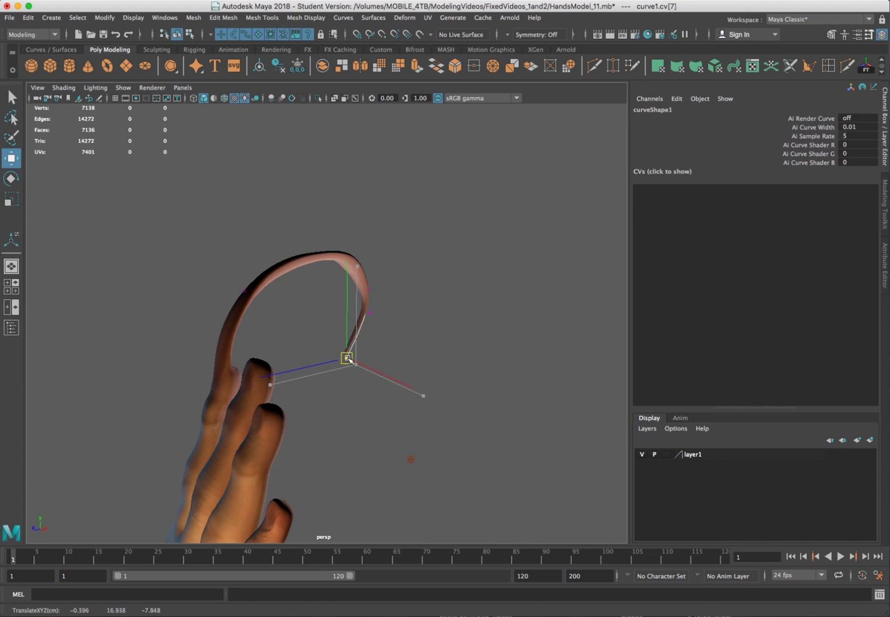
Leave component mode and delete the construction history of the hand mesh.
click(285, 338)
right_drag(285, 338, 320, 328)
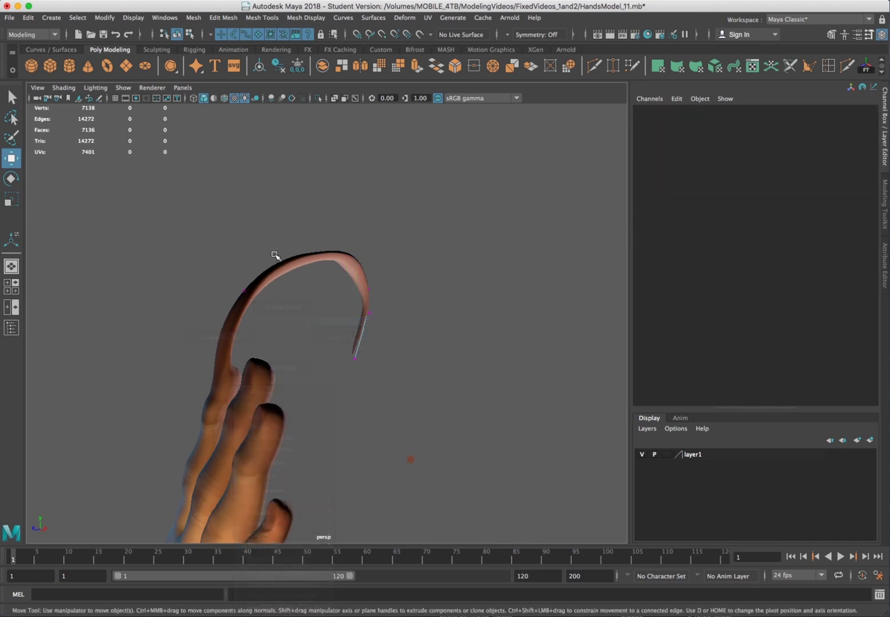
click(276, 255)
click(28, 18)
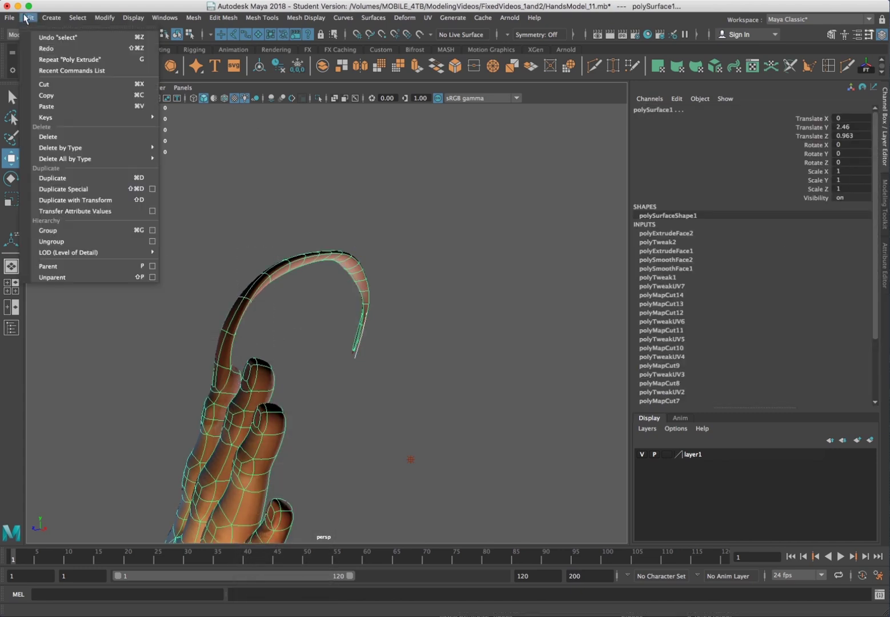
mouse_move(69, 147)
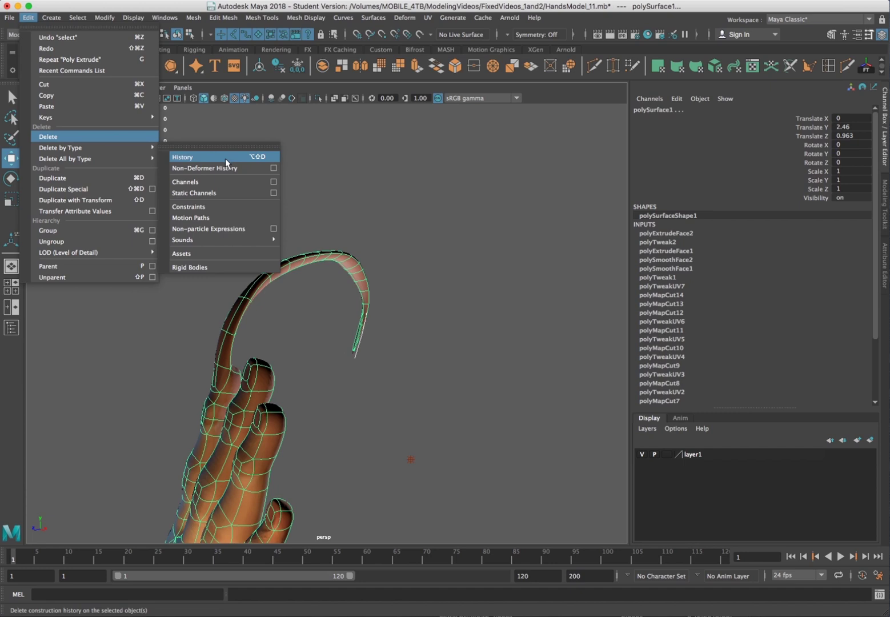
click(227, 162)
click(315, 331)
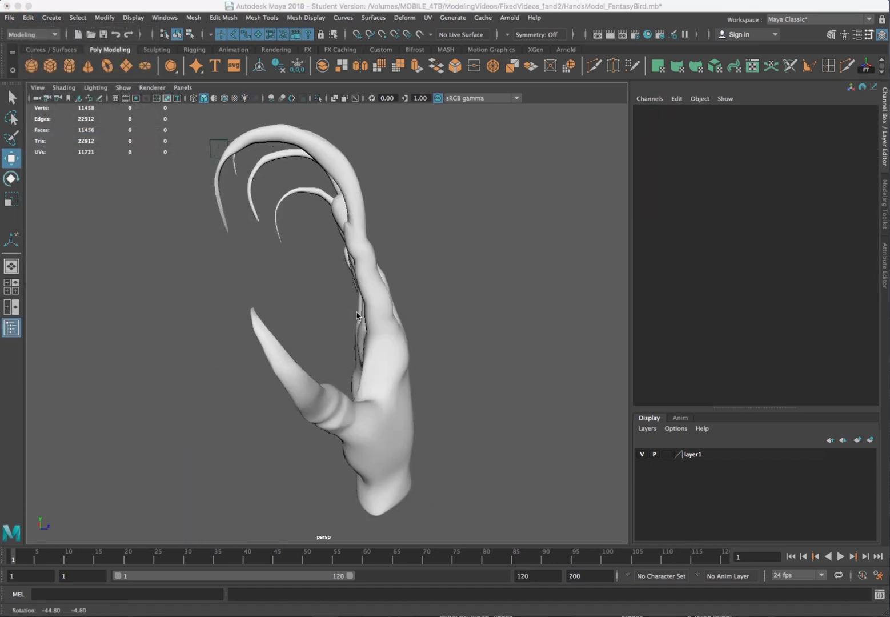
Examine the shape of all five claws on the HandsModel_FantasyBird hand from the side, palm and back.
alt+drag(377, 316, 345, 272)
click(387, 362)
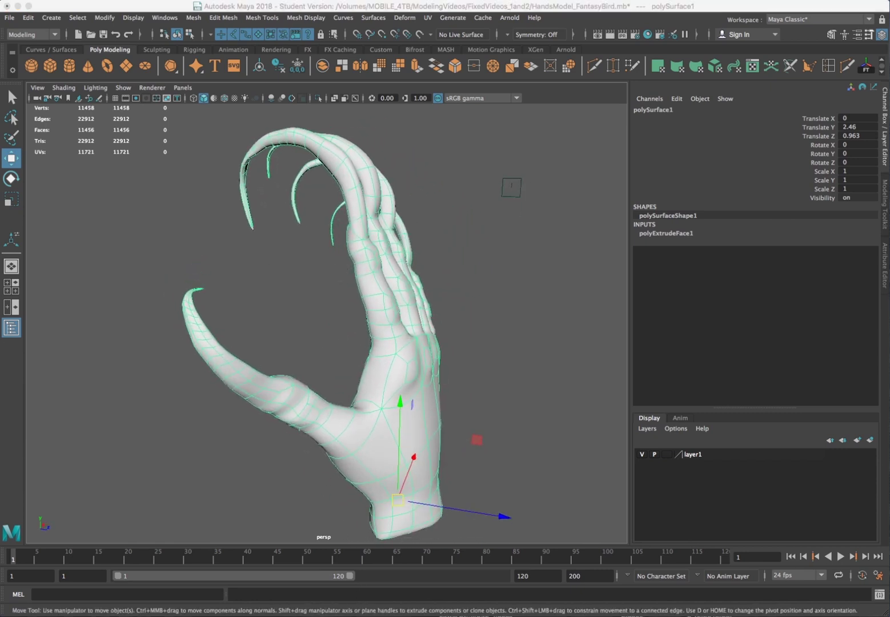
alt+drag(386, 432, 462, 392)
alt+drag(332, 388, 151, 402)
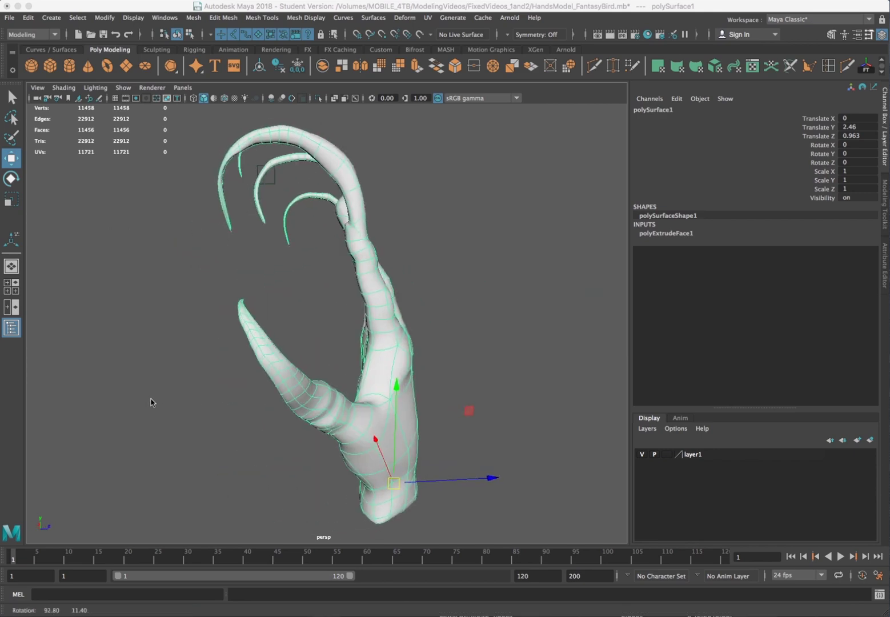
key([)
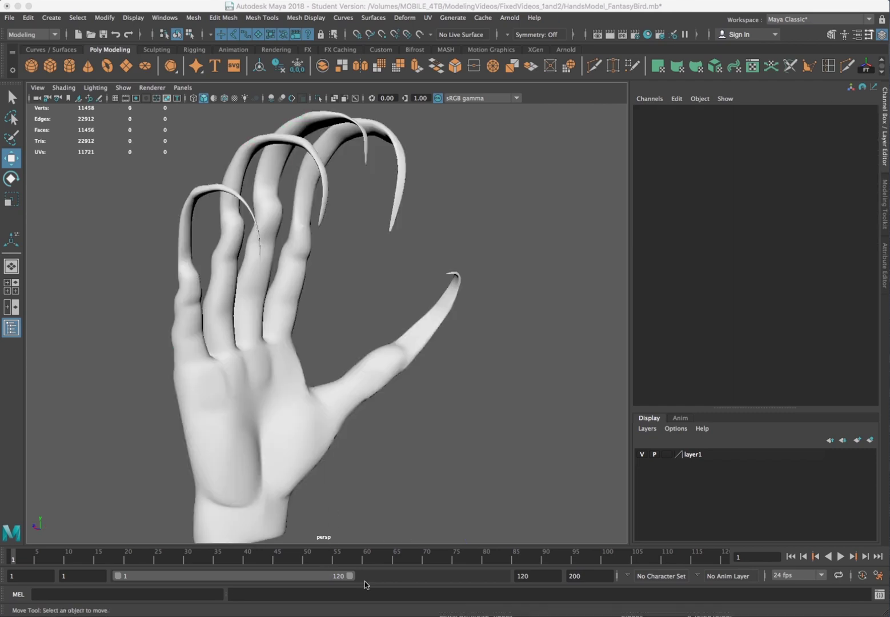
scroll(318, 426, up, 5)
alt+middle_drag(326, 277, 375, 392)
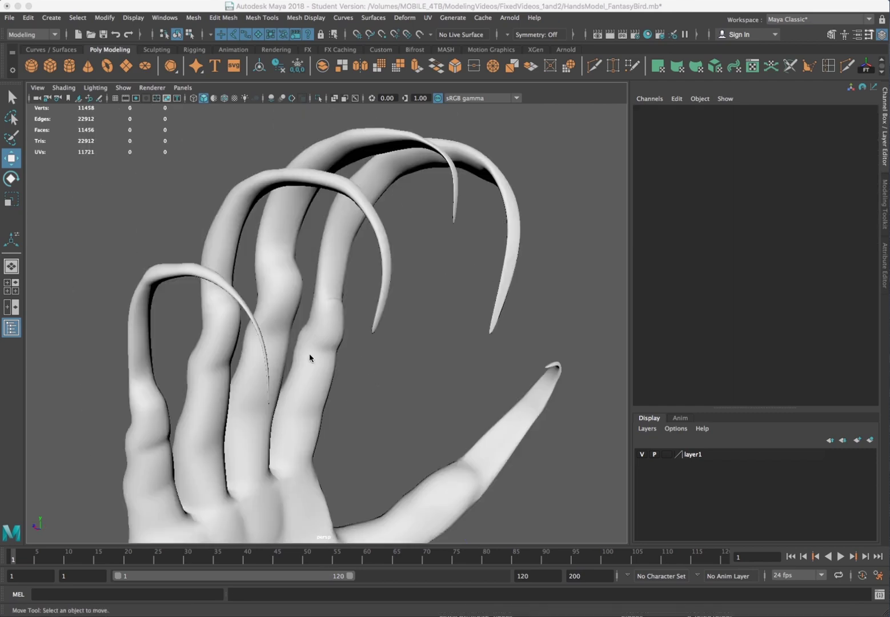
click(310, 353)
alt+drag(329, 352, 423, 407)
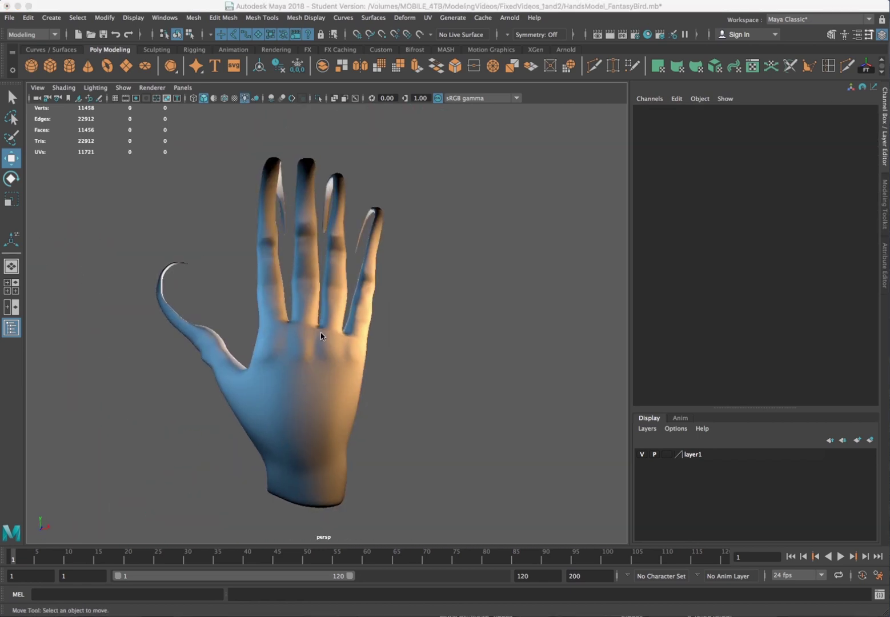
Select the vertices around the little finger's base and enable Soft Selection with a falloff radius of about 5.14.
mouse_move(318, 328)
alt+mouse_down()
mouse_move(308, 353)
mouse_move(329, 343)
alt+mouse_up()
click(327, 353)
scroll(296, 358, up, 4)
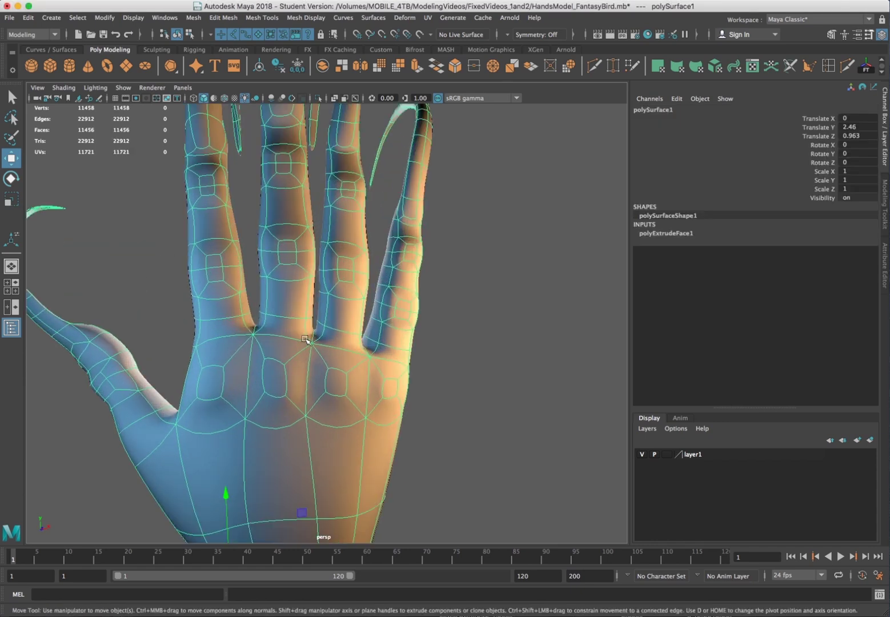
right_click(312, 338)
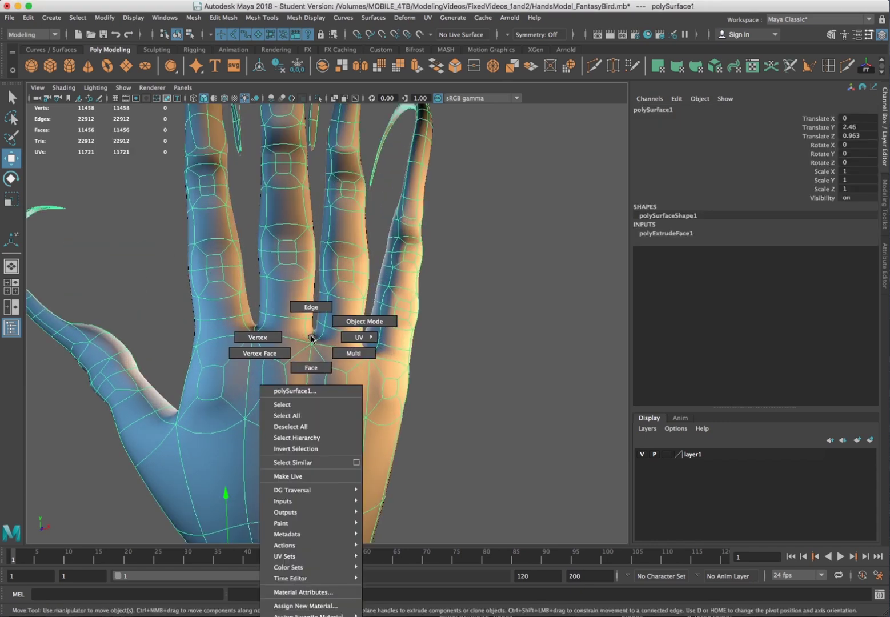
click(254, 339)
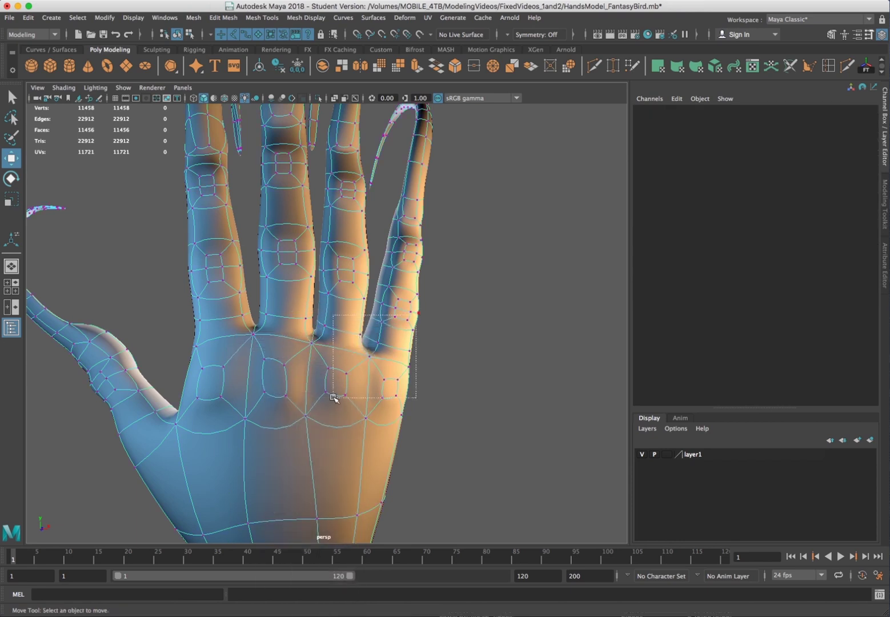
drag(333, 397, 333, 398)
key(b)
middle_drag(378, 362, 501, 371)
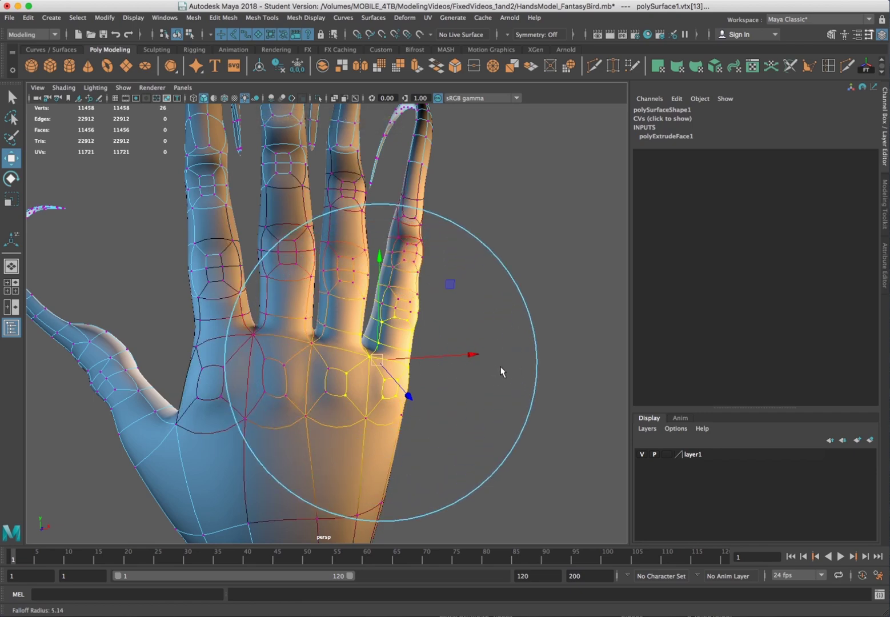
Raise the vertices between the middle and ring fingers slightly with a soft-selected move.
mouse_move(298, 352)
mouse_down()
mouse_move(329, 344)
mouse_move(314, 343)
mouse_up()
middle_drag(316, 343, 316, 342)
drag(316, 343, 312, 313)
mouse_move(369, 336)
alt+mouse_down()
mouse_move(311, 337)
mouse_move(378, 348)
alt+mouse_up()
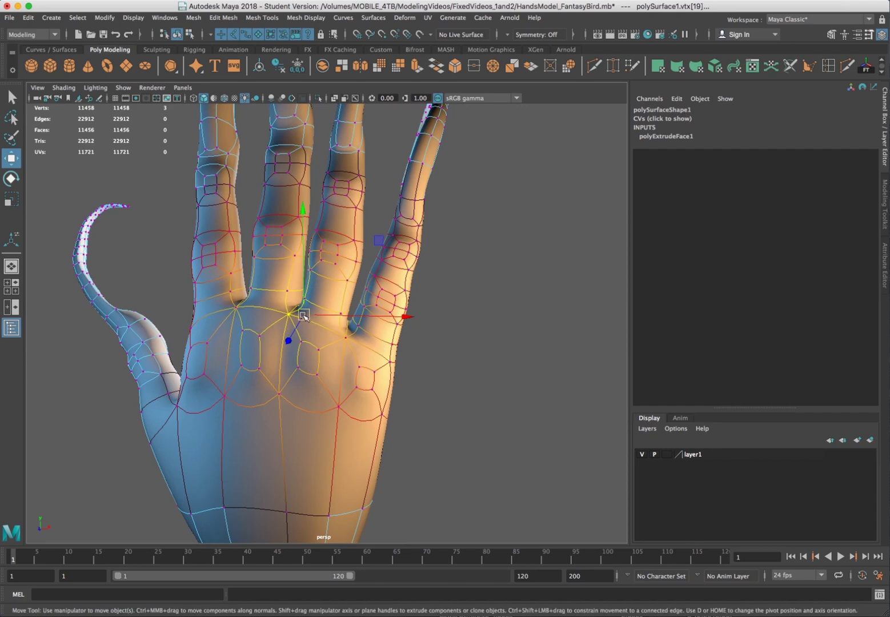
drag(305, 316, 309, 310)
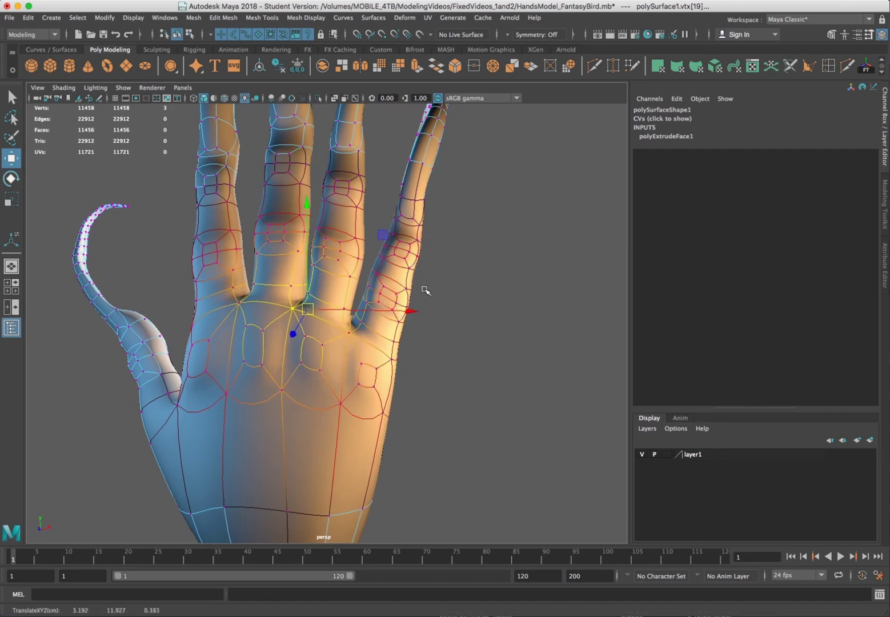
Raise the vertices at the little finger's base slightly from the back of the hand using soft selection.
alt+drag(423, 288, 447, 294)
drag(194, 317, 227, 291)
drag(437, 294, 361, 354)
drag(388, 318, 390, 309)
scroll(399, 329, down, 5)
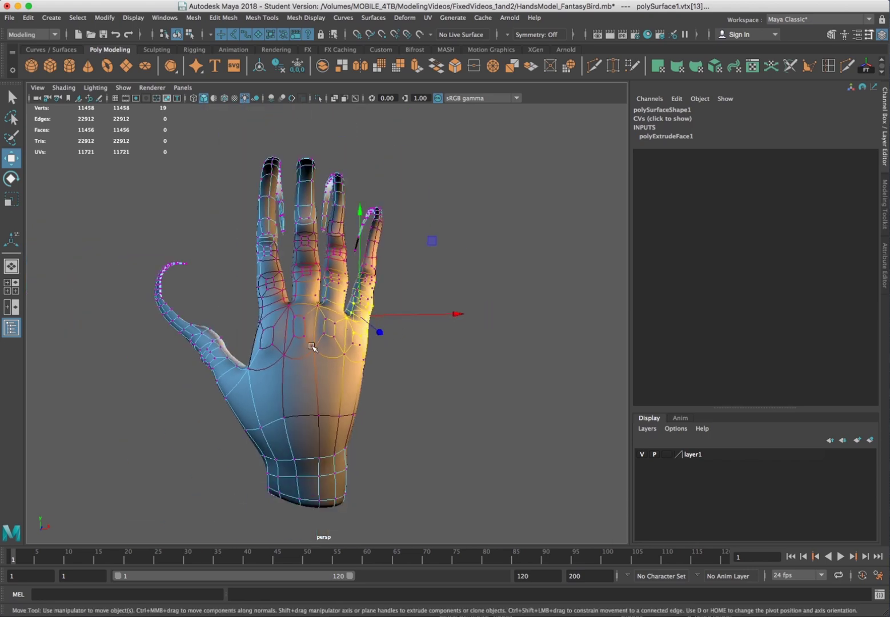
Move the webbing vertices between thumb and index finger up, and raise the index finger's base from the palm side.
mouse_move(238, 359)
alt+mouse_down()
mouse_move(269, 359)
mouse_move(268, 384)
mouse_move(238, 357)
mouse_move(242, 347)
alt+mouse_up()
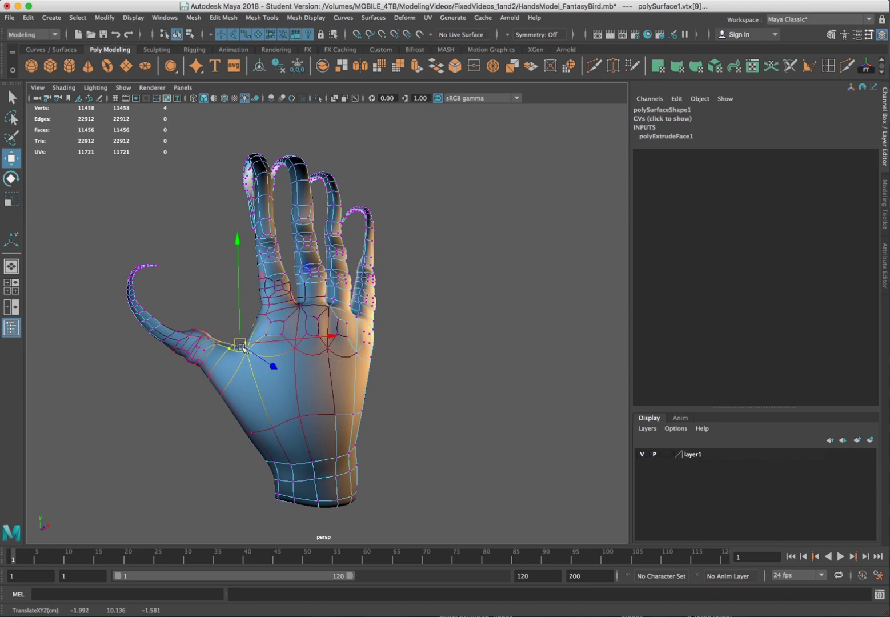
alt+drag(286, 369, 240, 303)
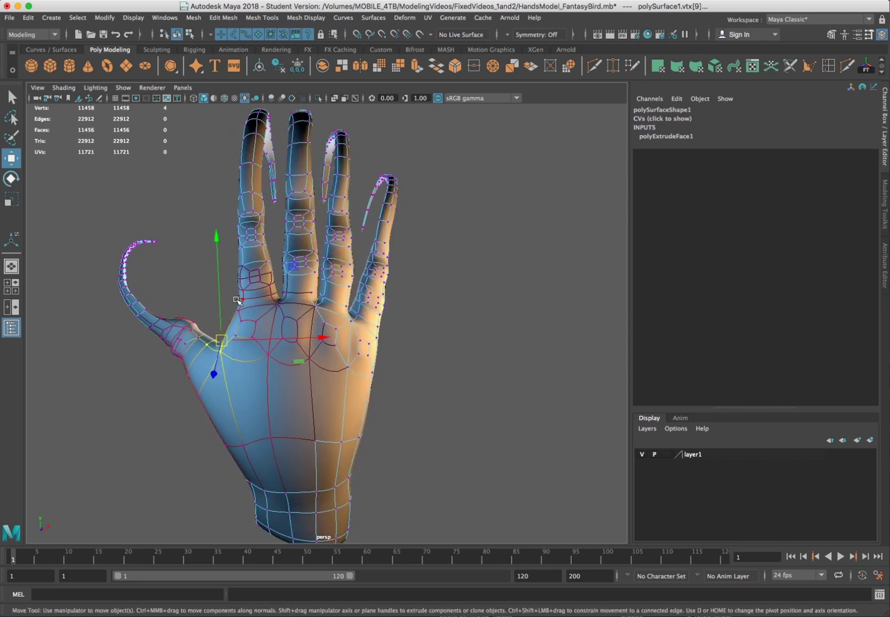
drag(292, 316, 293, 317)
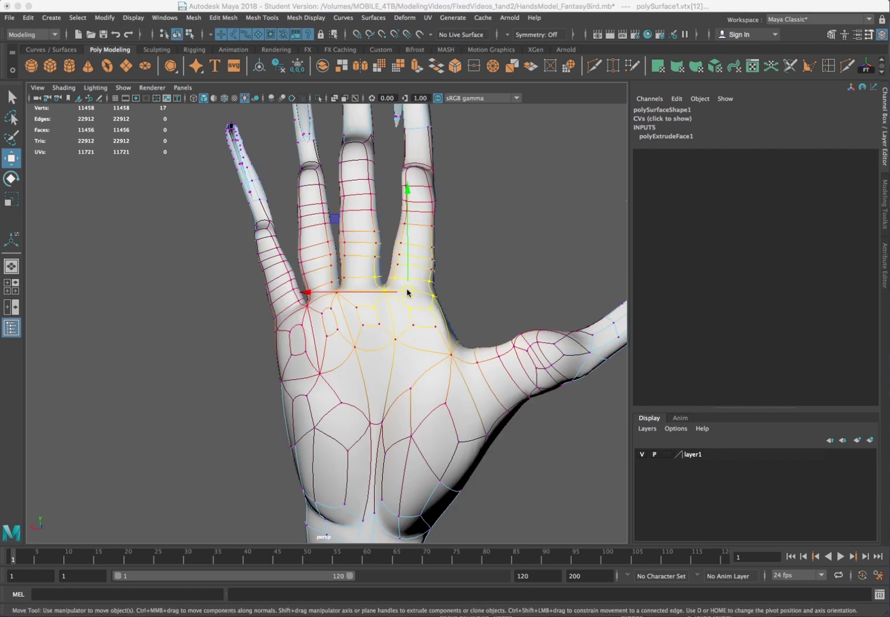
drag(407, 292, 411, 284)
Nudge the little finger's base up from the palm side and reselect the vertices around the index finger's base.
click(357, 296)
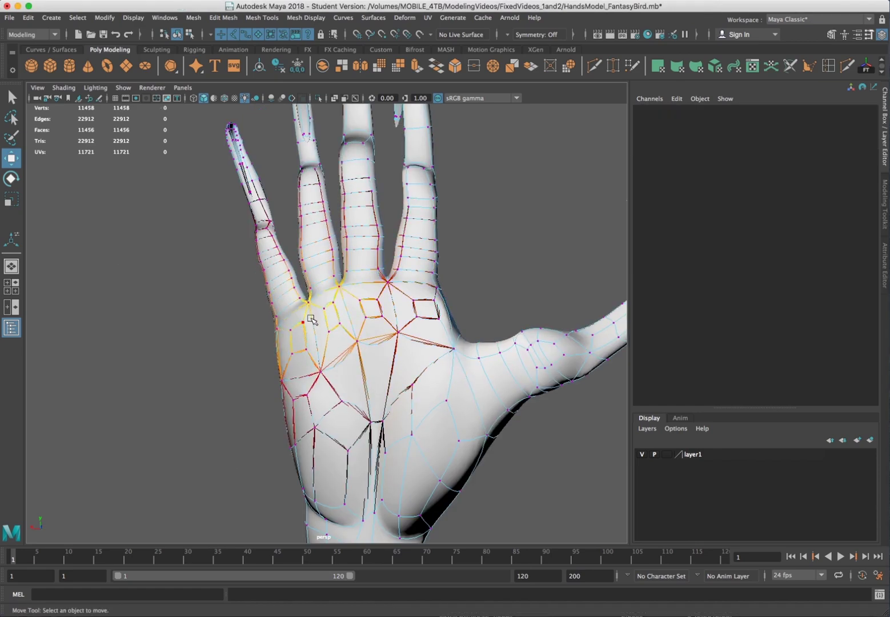
drag(250, 293, 287, 293)
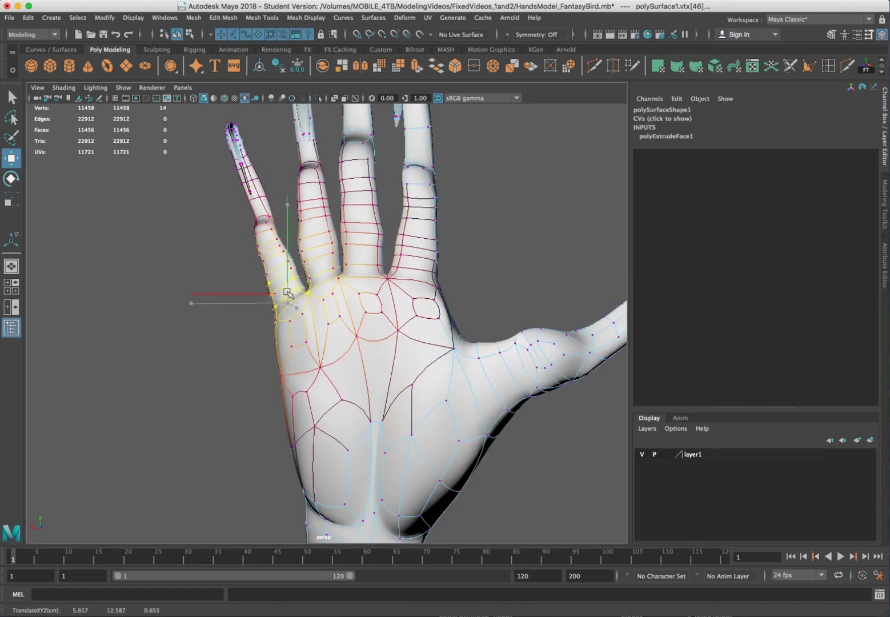
drag(453, 250, 412, 266)
Examine the textured clawed hand from several angles and compare it with the yellow bird foot reference photo.
alt+drag(523, 333, 396, 434)
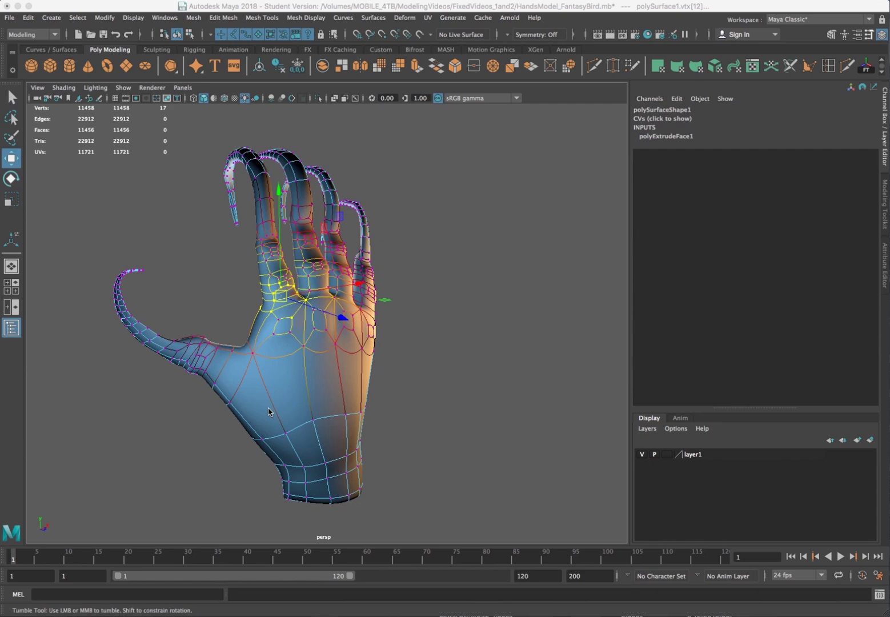
alt+drag(323, 467, 240, 403)
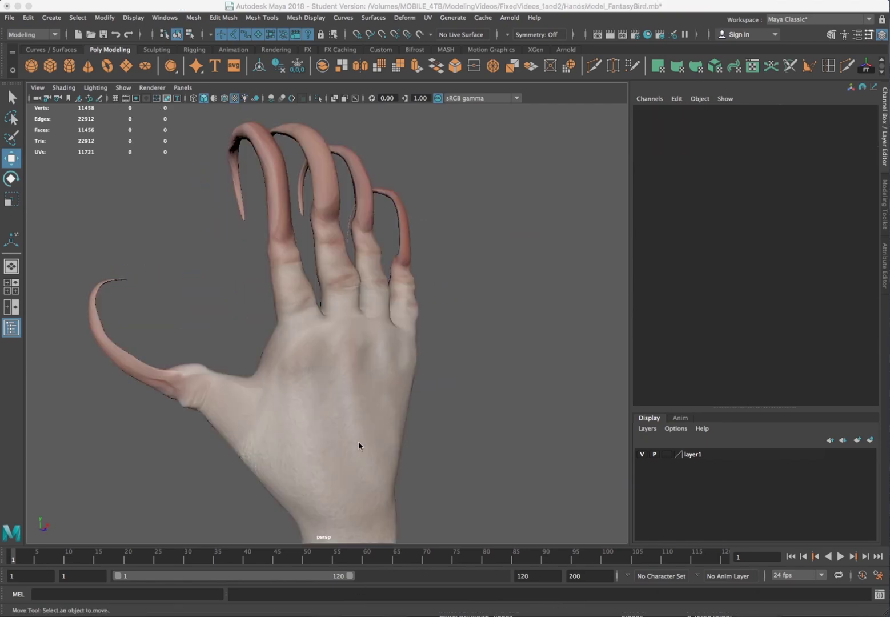
alt+drag(359, 447, 344, 434)
scroll(340, 425, up, 3)
alt+drag(303, 391, 287, 382)
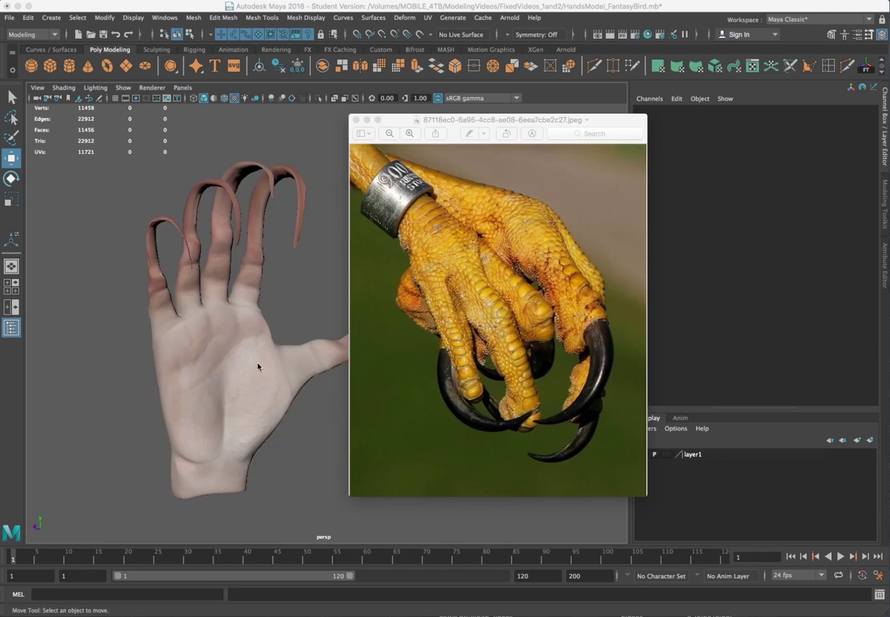
alt+drag(222, 362, 304, 370)
alt+middle_drag(292, 333, 291, 333)
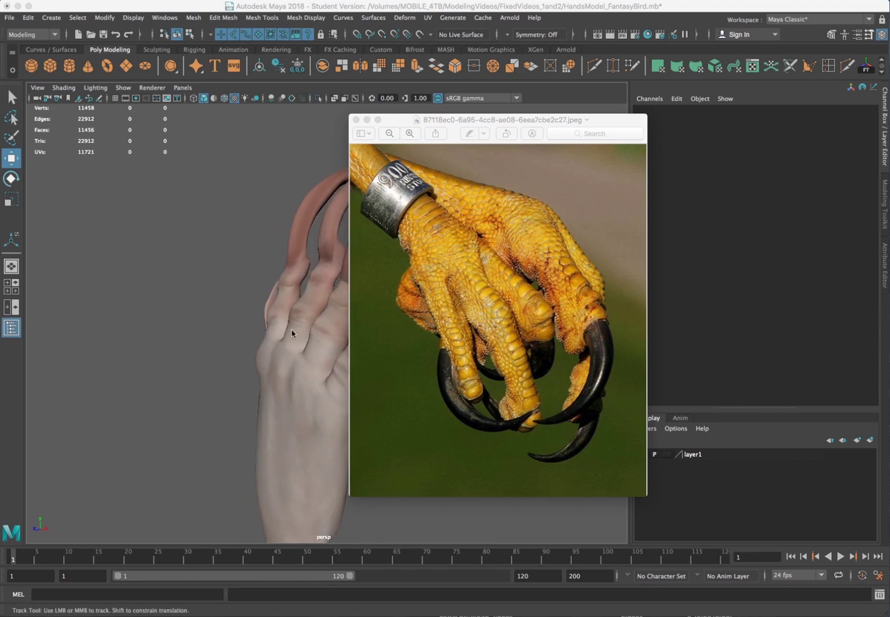
alt+drag(227, 286, 237, 283)
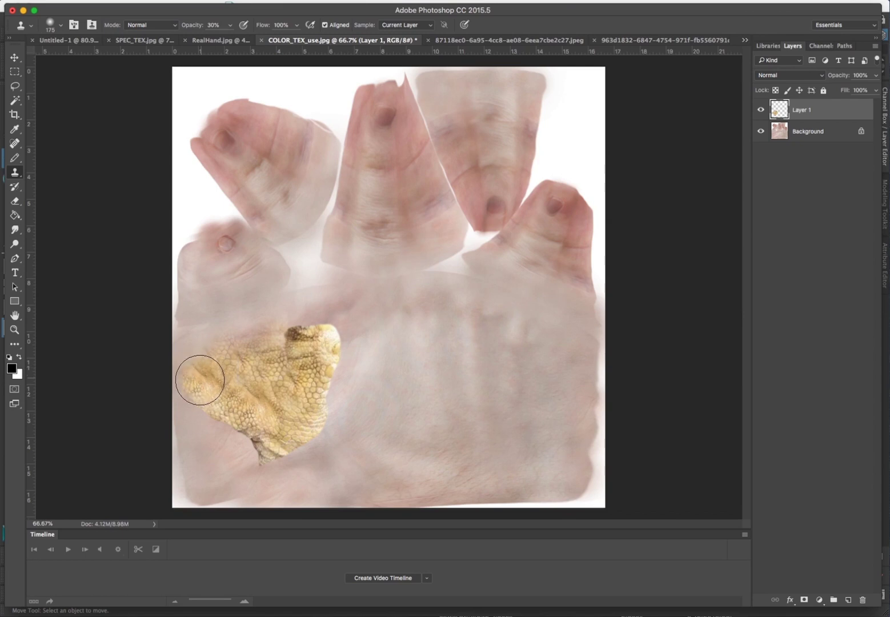
In Photoshop, clone yellow scales outward from the patch on Layer 1 of COLOR_TEX_use.jpg to cover its surroundings.
mouse_move(287, 443)
mouse_down()
mouse_move(337, 363)
mouse_move(300, 332)
mouse_move(312, 333)
mouse_up()
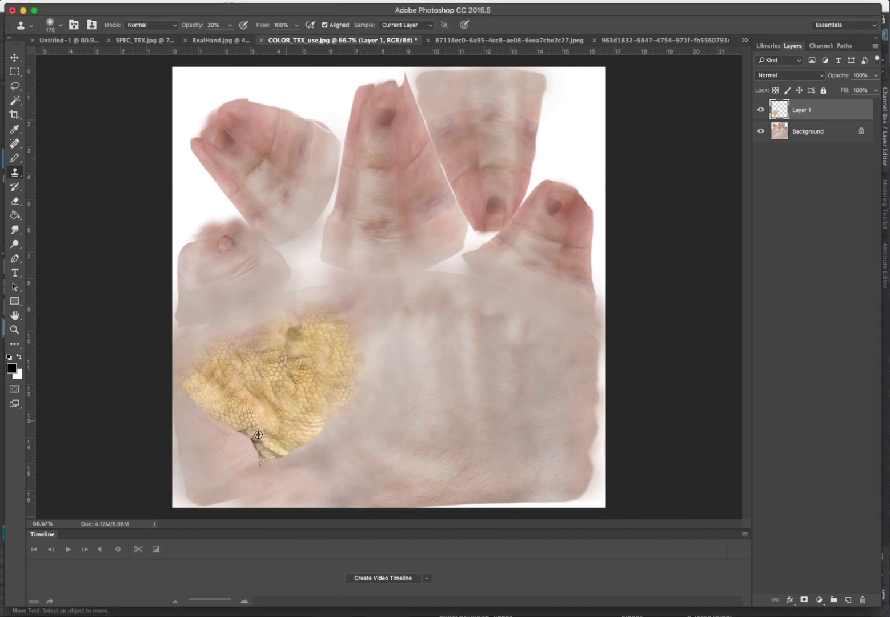
drag(248, 442, 215, 417)
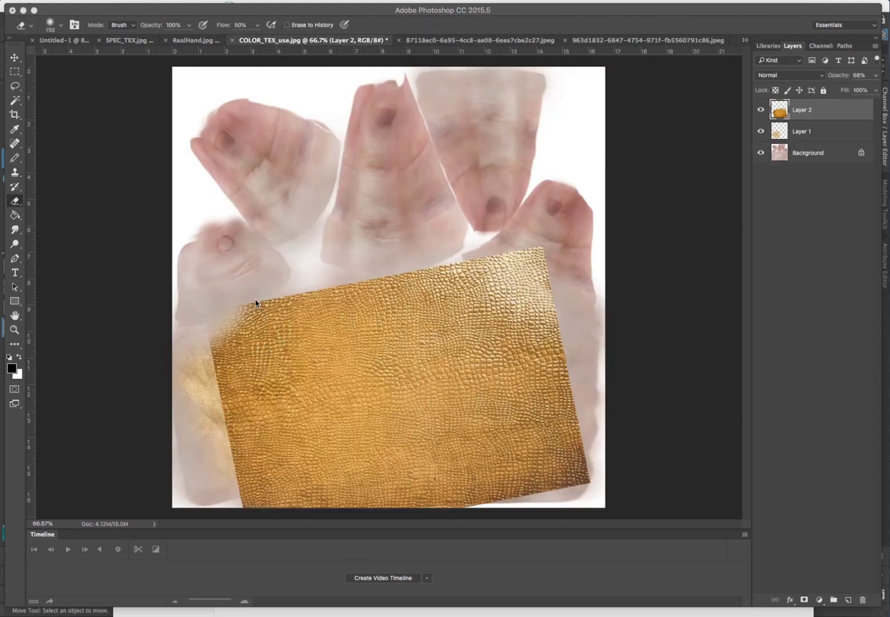
Erase the hard upper, left and lower edges of the golden scale image on Layer 2 with a soft 150 px eraser.
click(256, 300)
mouse_move(249, 303)
mouse_down()
mouse_move(217, 322)
mouse_move(202, 347)
mouse_move(269, 289)
mouse_move(360, 277)
mouse_move(258, 294)
mouse_move(386, 266)
mouse_move(518, 260)
mouse_move(396, 258)
mouse_move(540, 264)
mouse_move(519, 245)
mouse_move(558, 280)
mouse_move(516, 252)
mouse_up()
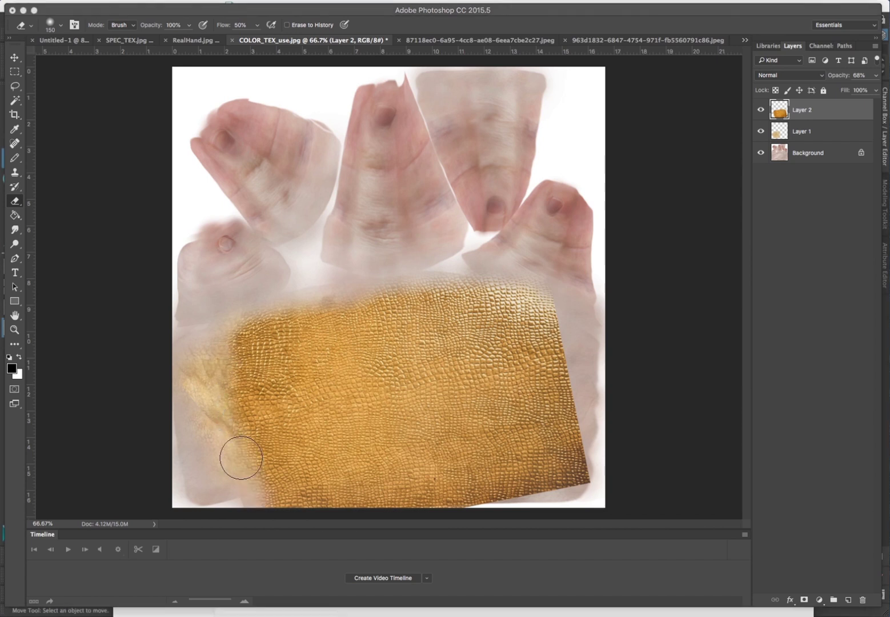
mouse_move(241, 457)
mouse_down()
mouse_move(274, 503)
mouse_move(234, 494)
mouse_move(355, 506)
mouse_move(511, 507)
mouse_move(348, 502)
mouse_move(600, 486)
mouse_move(517, 489)
mouse_move(582, 434)
mouse_move(578, 463)
mouse_move(591, 465)
mouse_up()
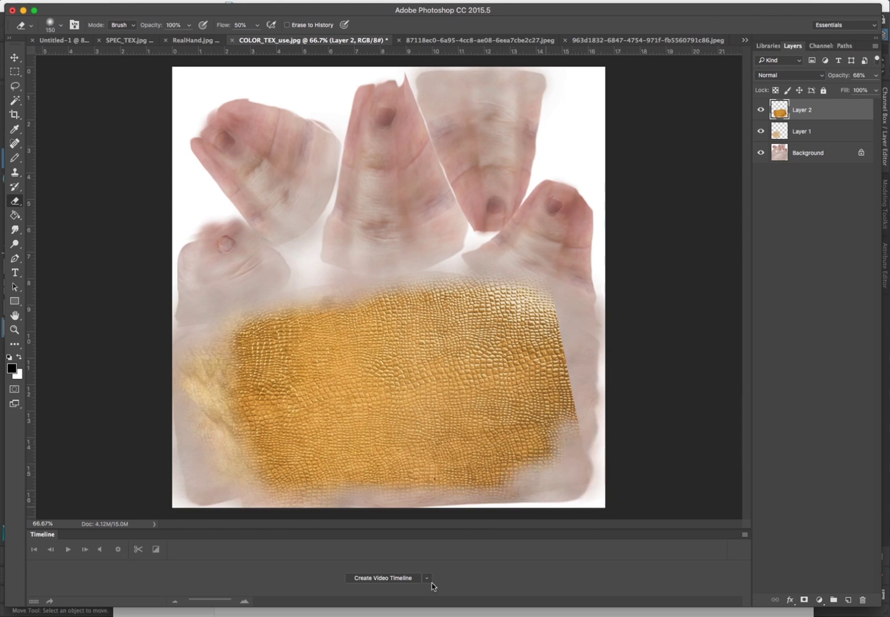
Set the eraser's flow to 18% and lightly erase the left side of Layer 2 to blend it with Layer 1.
key(shift+1)
key(shift+8)
click(242, 361)
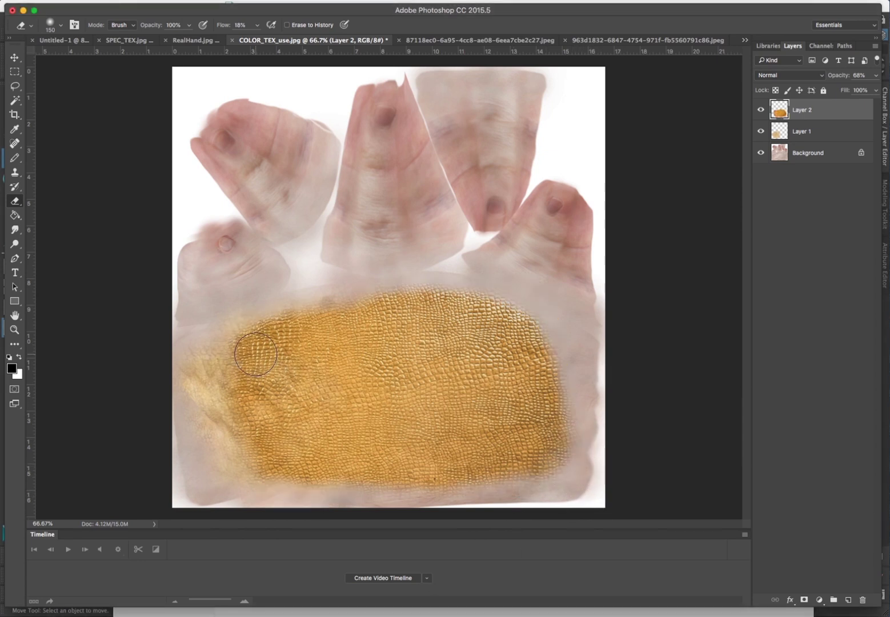